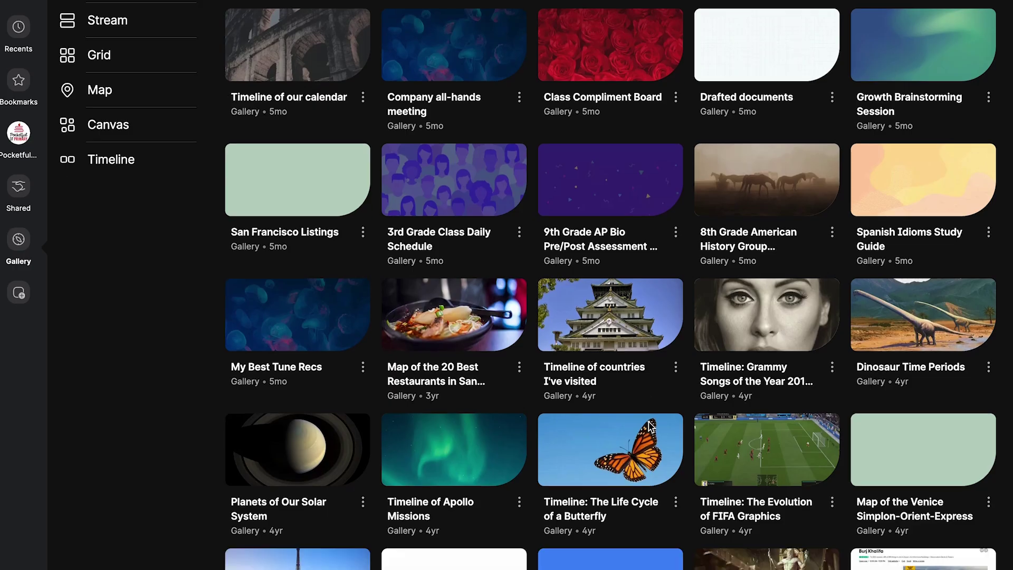
# Scroll the example padlets gallery and open the Book Reports: 5th Grade board
pyautogui.scroll(-8, 650, 427)
pyautogui.click(588, 515)
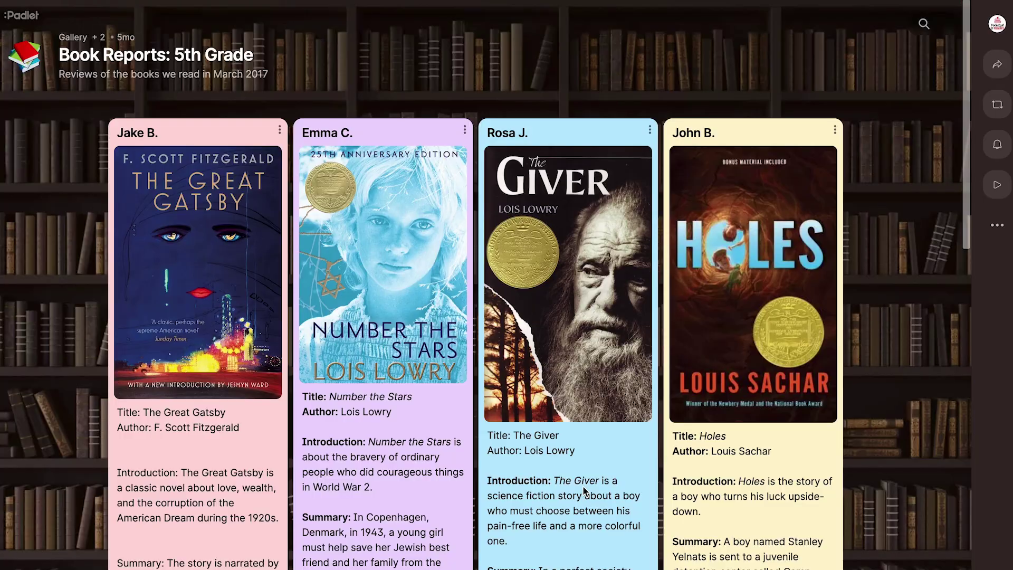
pyautogui.scroll(-4, 583, 492)
pyautogui.scroll(-10, 584, 492)
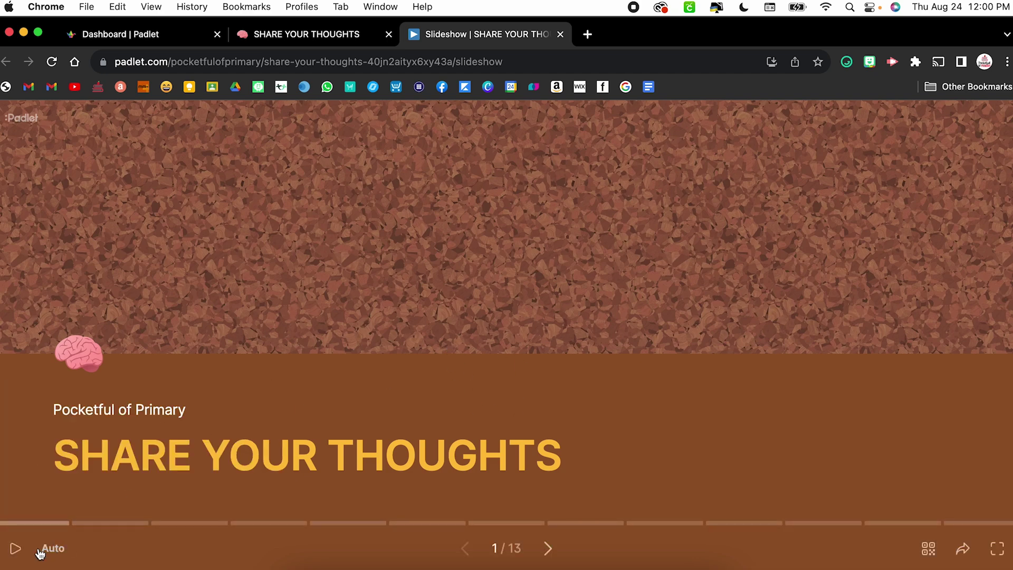
# Start the slideshow autoplay, check the Auto speed choices, and resume playback
pyautogui.click(16, 549)
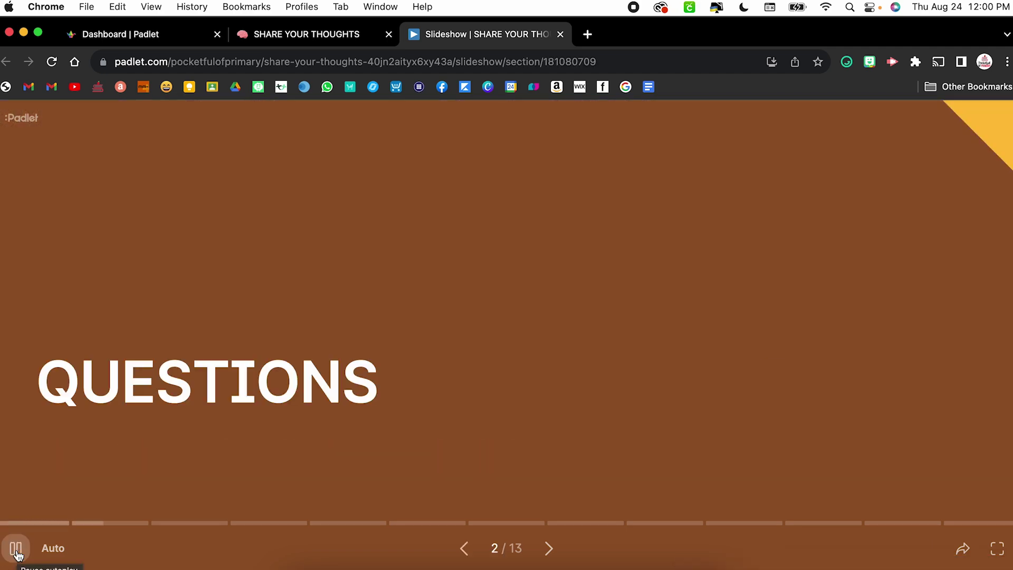
pyautogui.click(51, 548)
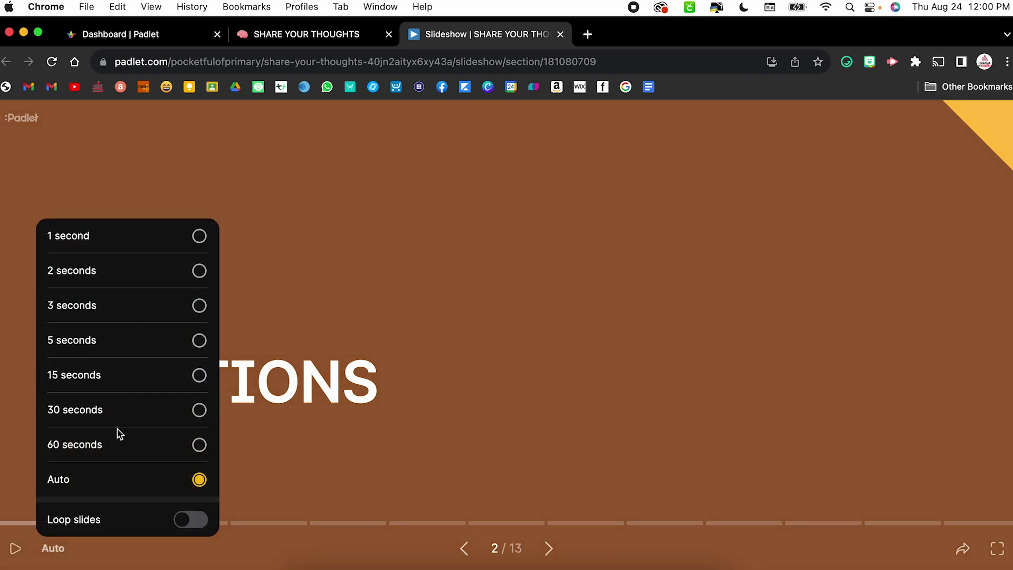
pyautogui.click(10, 549)
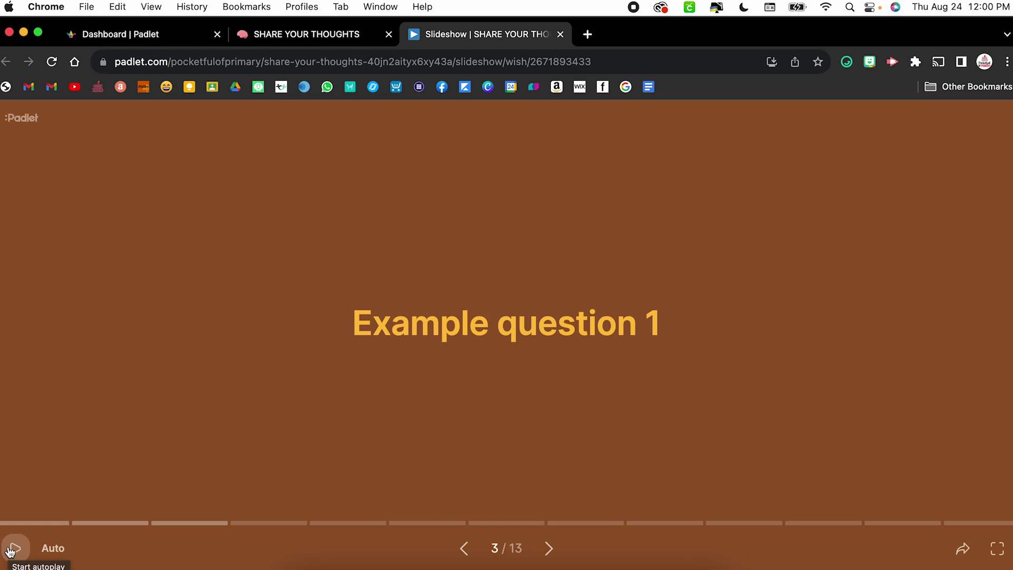
# Advance to the COMMENTS slide (slide 6) and bring up its sharing and export options
pyautogui.click(547, 551)
pyautogui.click(548, 551)
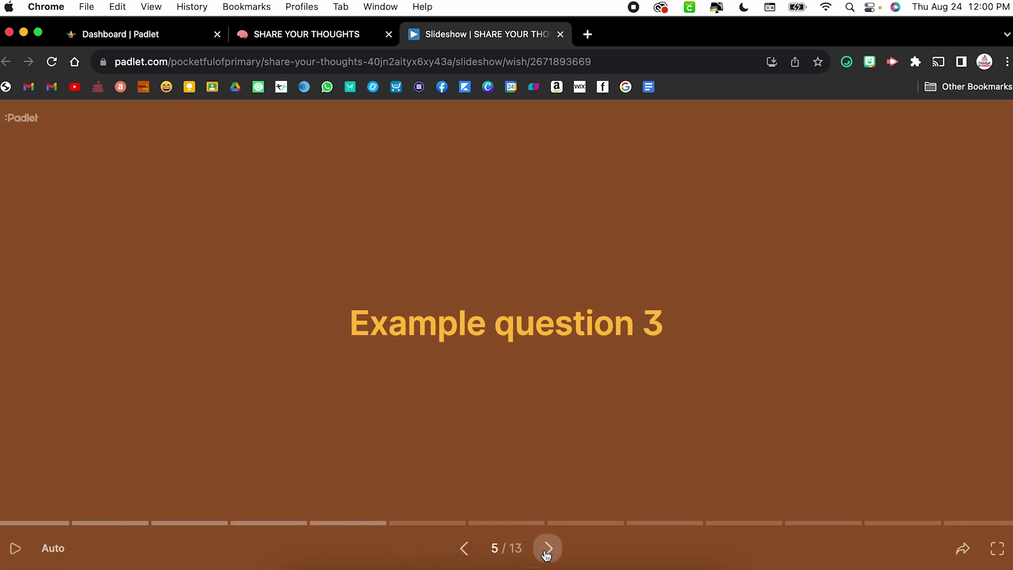
pyautogui.click(547, 551)
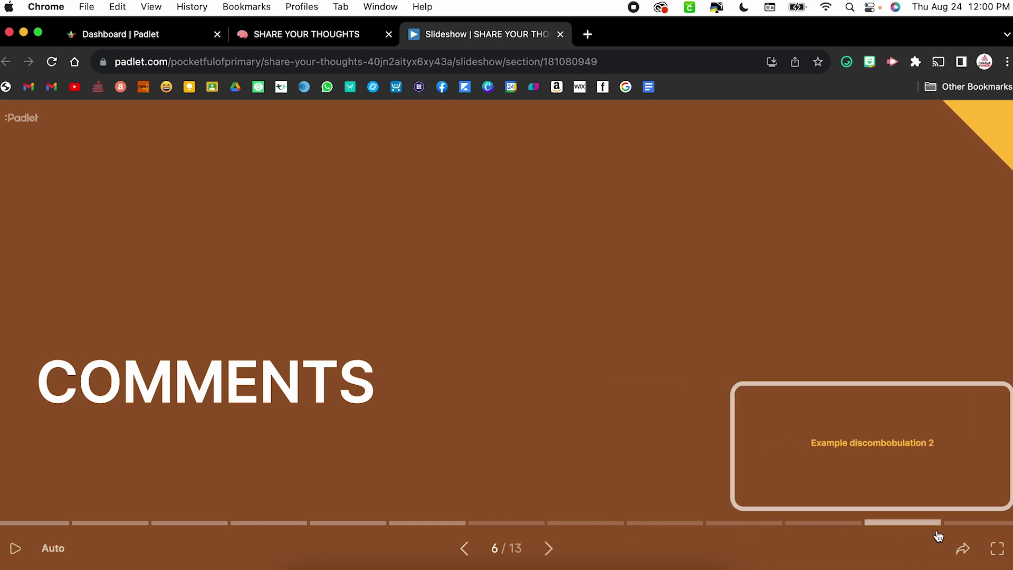
pyautogui.click(963, 549)
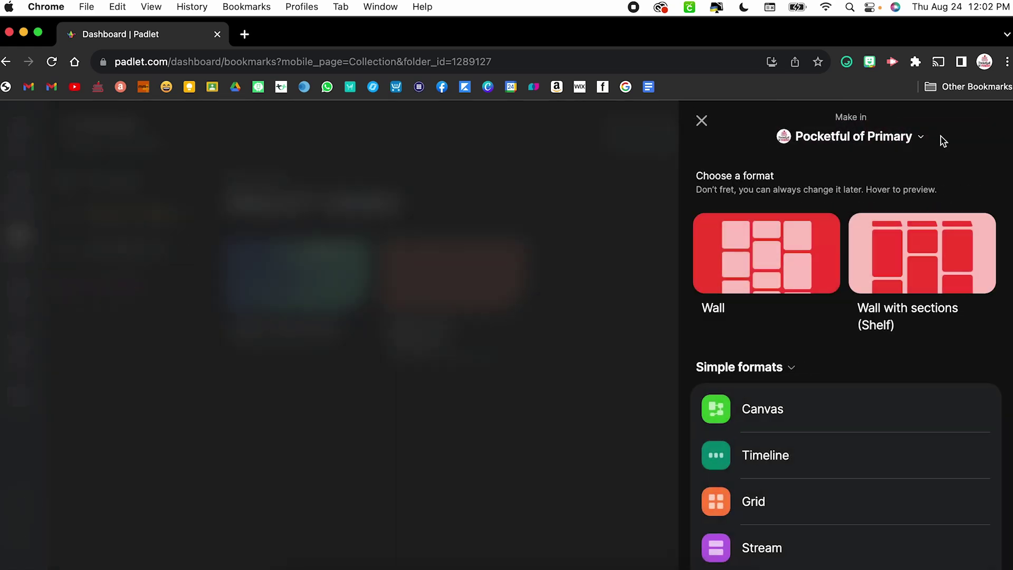
# Preview the Wall and Wall with sections formats, then scroll down to the Advanced formats
pyautogui.moveTo(919, 262)
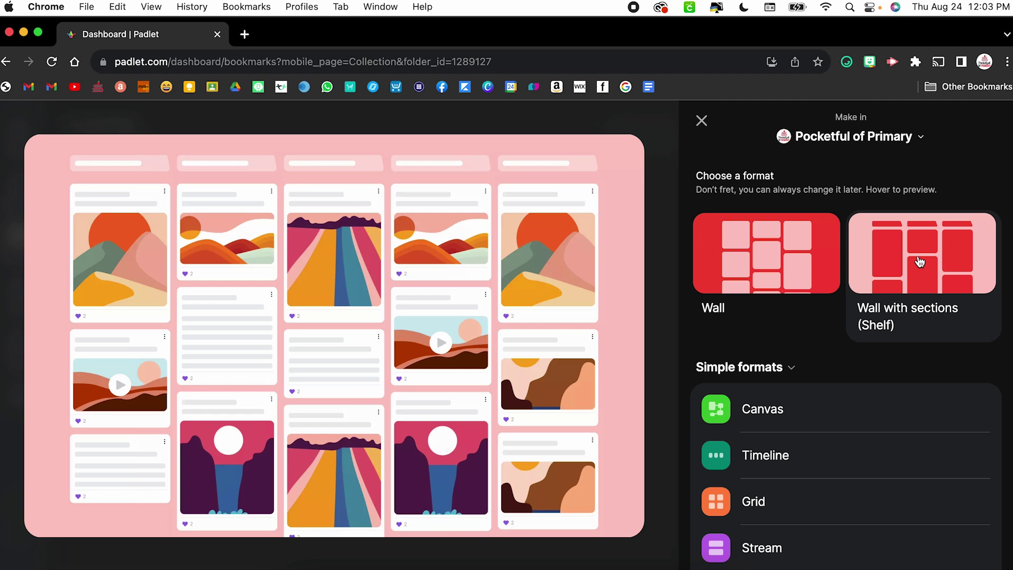
pyautogui.moveTo(771, 257)
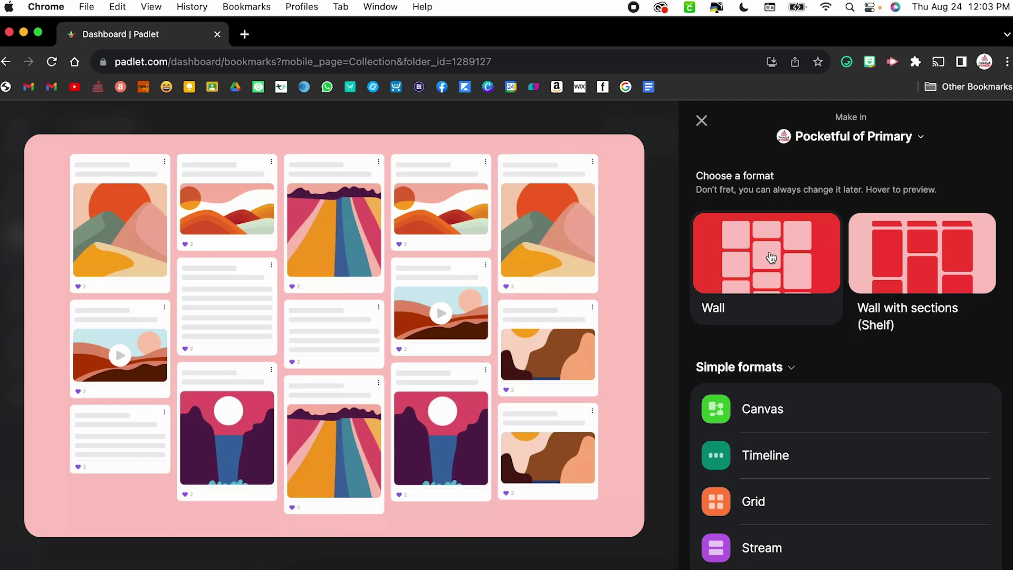
pyautogui.moveTo(886, 264)
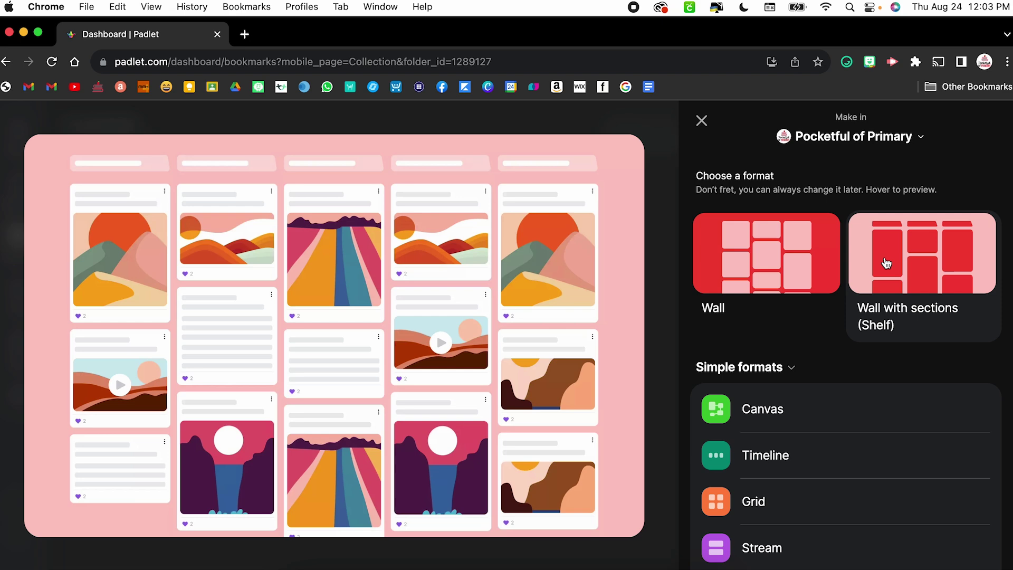
pyautogui.scroll(-4, 871, 333)
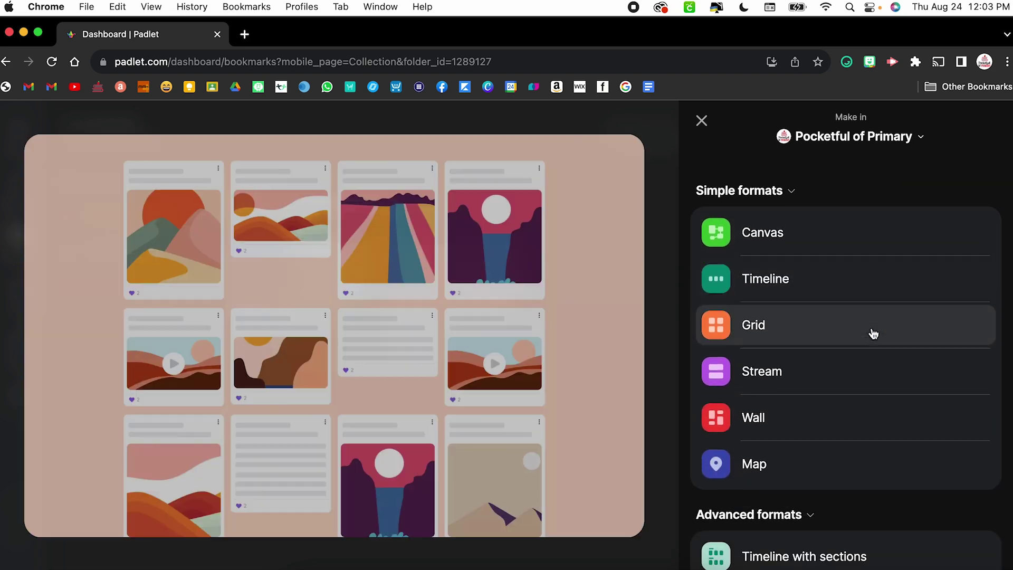
pyautogui.scroll(-4, 872, 333)
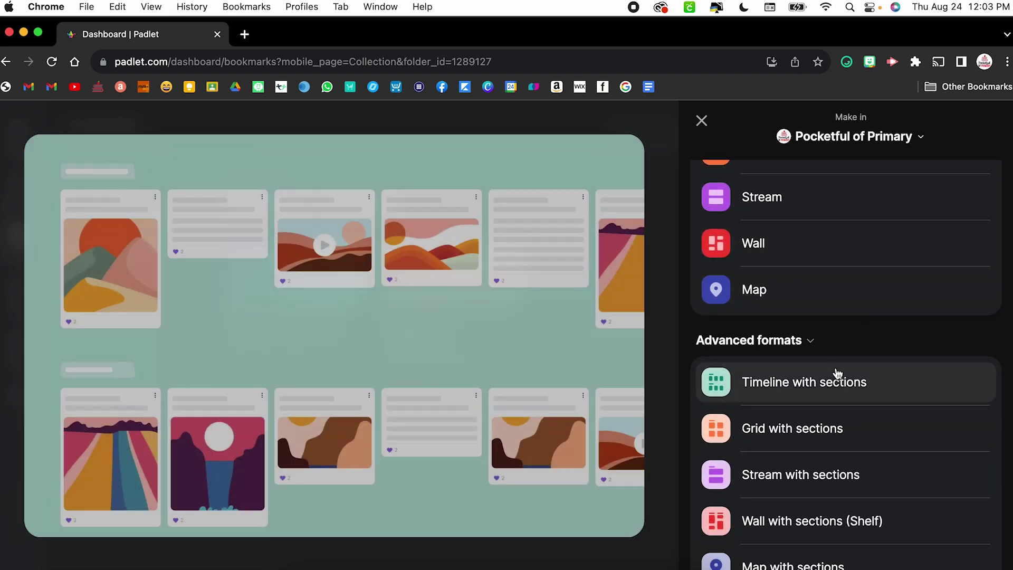
pyautogui.scroll(-1, 836, 376)
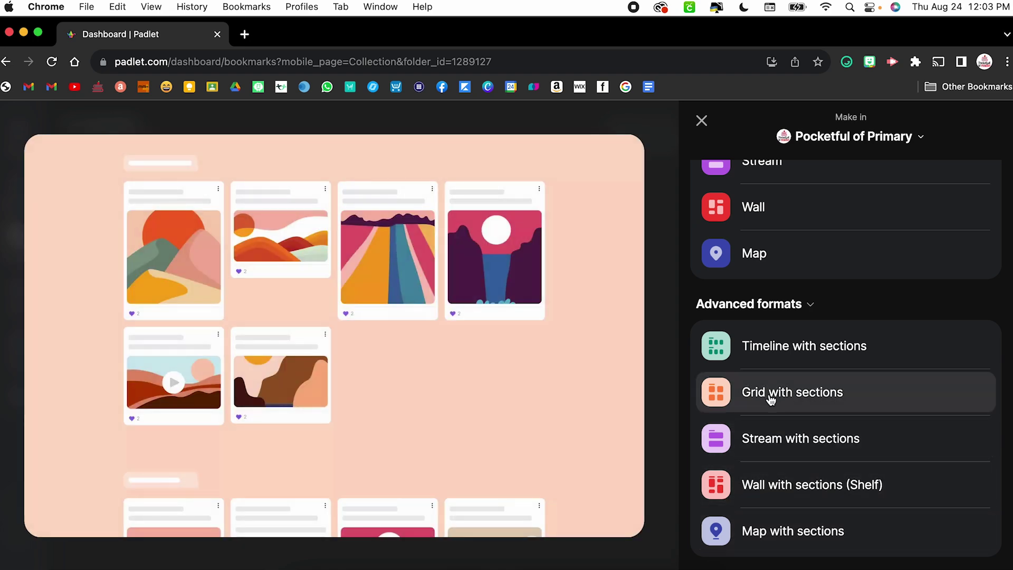
# Create a Grid with sections board titled 'Example' and close its settings
pyautogui.click(770, 396)
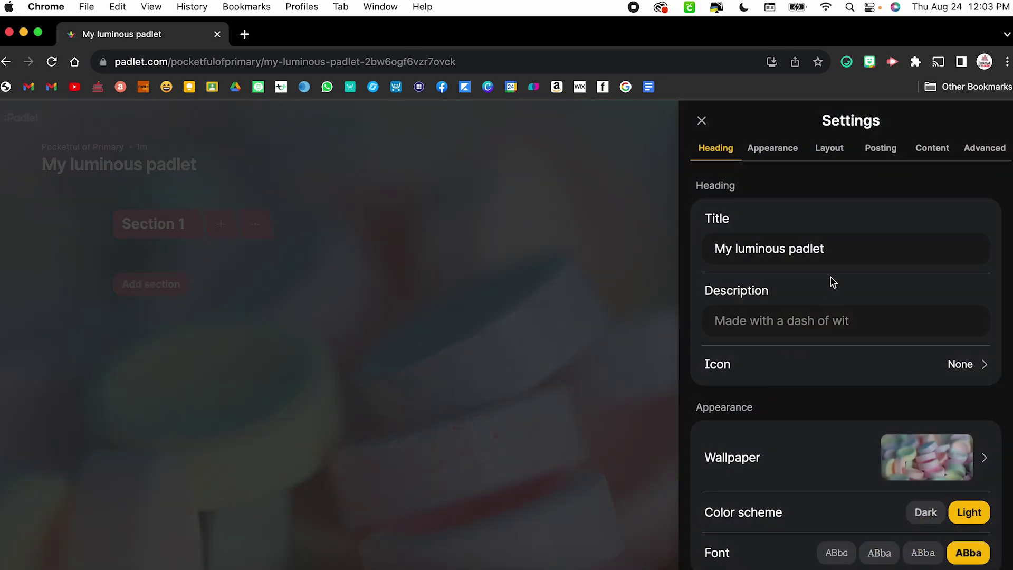
pyautogui.click(839, 244)
pyautogui.press('super+a')
pyautogui.write('Example')
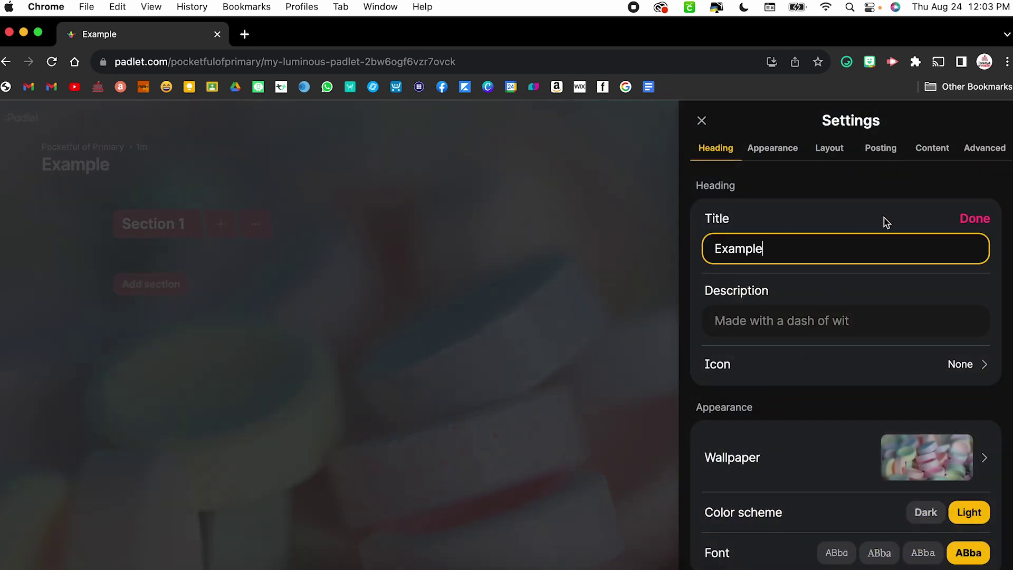
pyautogui.click(982, 221)
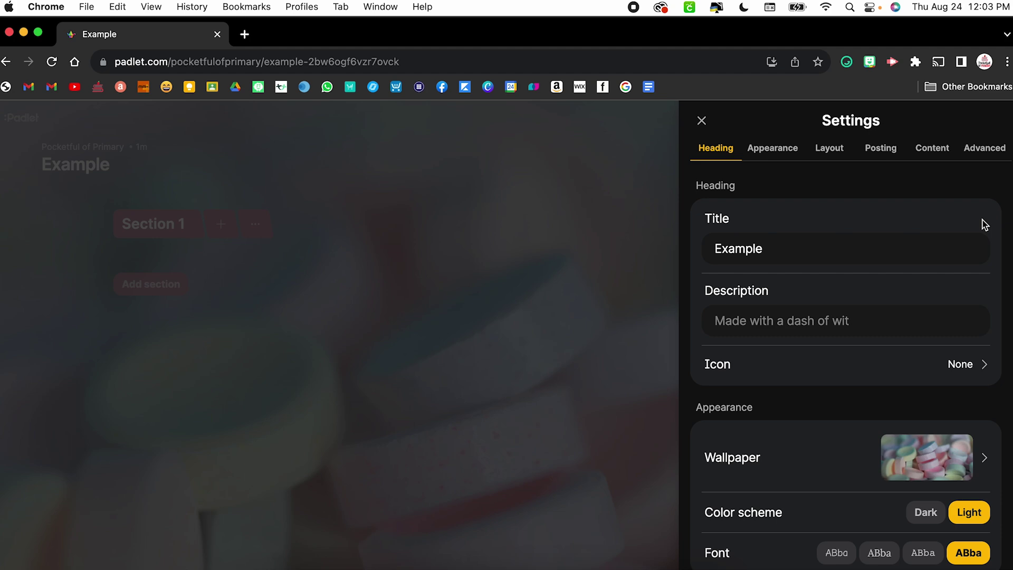
pyautogui.click(701, 120)
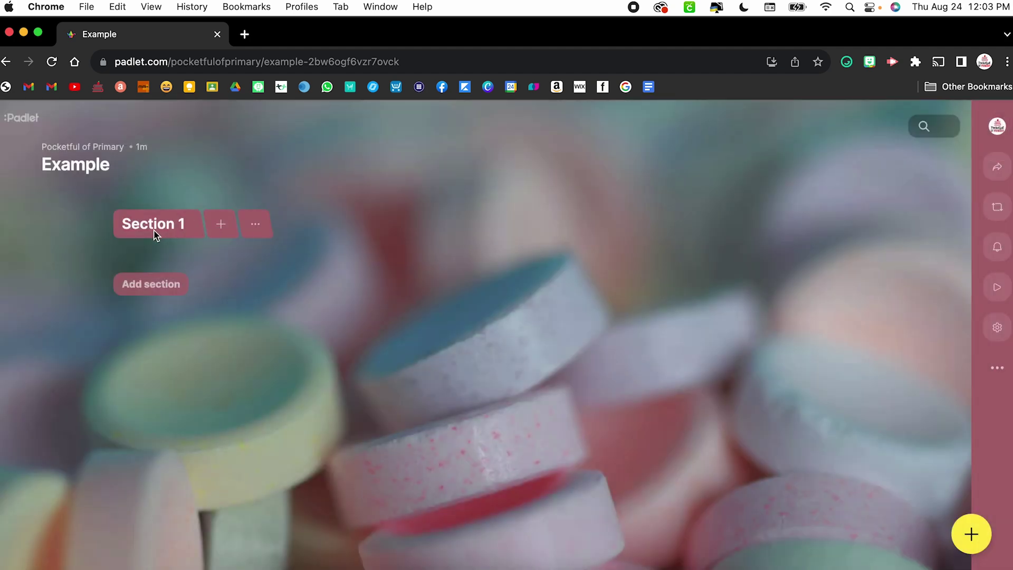
# Rename Section 1 to 'Reptiles' and add a second section named 'Birds'
pyautogui.click(257, 225)
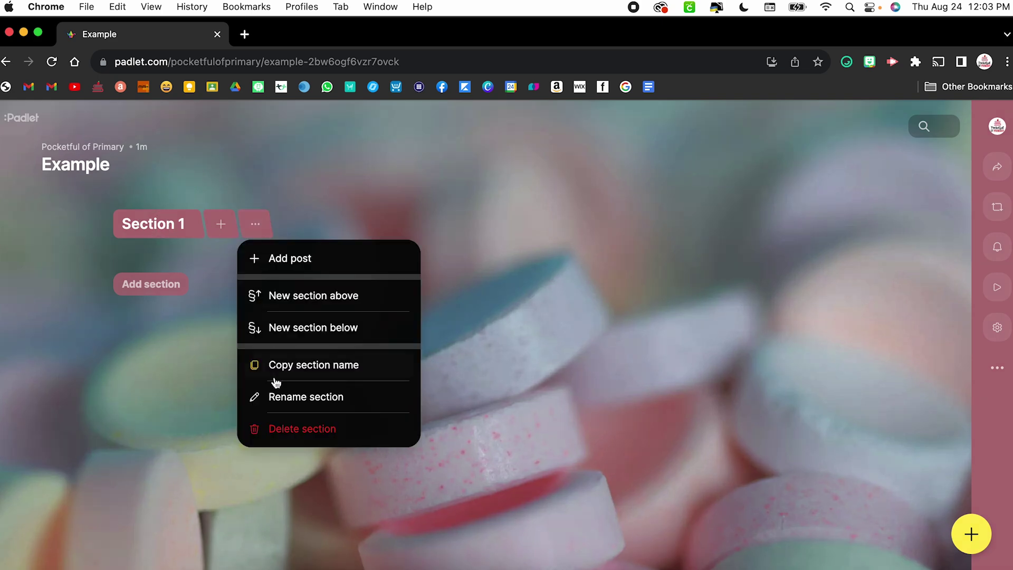
pyautogui.click(278, 397)
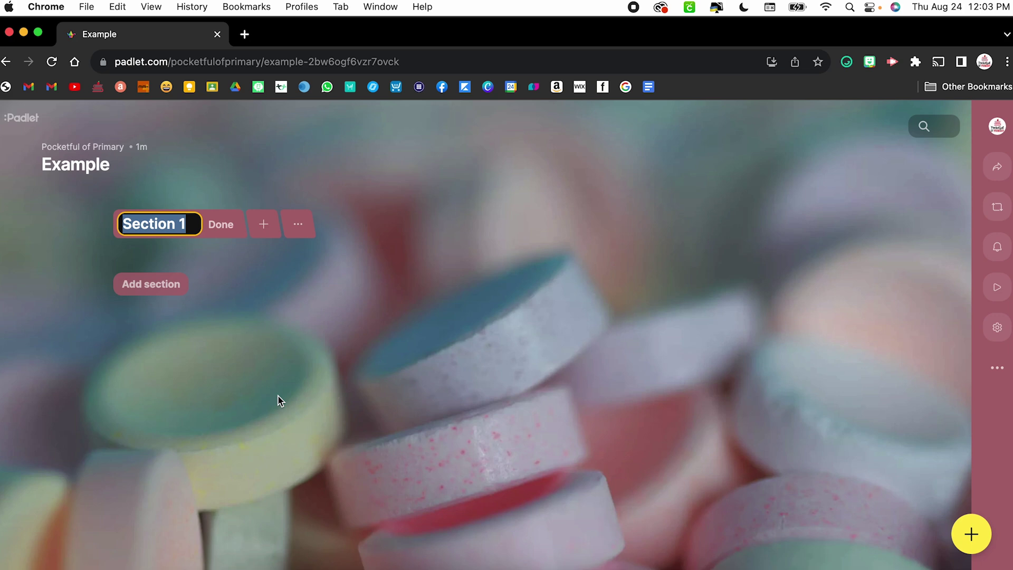
pyautogui.write('Reptiles')
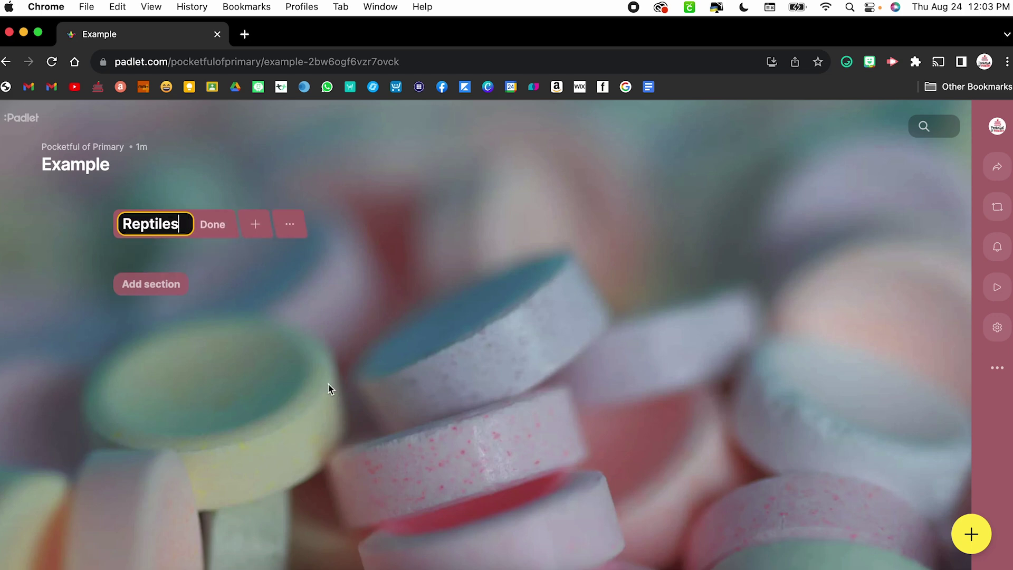
pyautogui.click(215, 229)
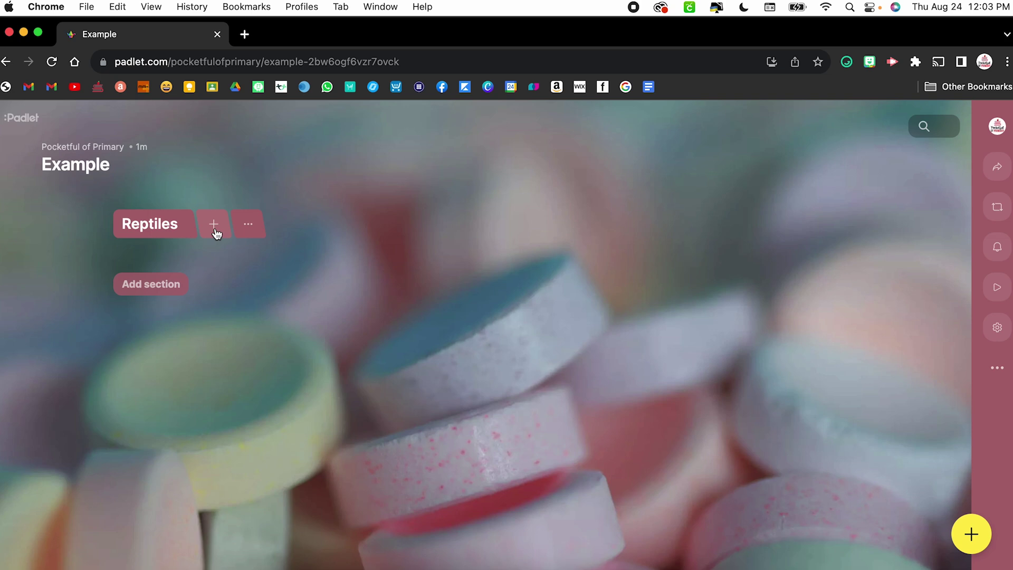
pyautogui.click(164, 289)
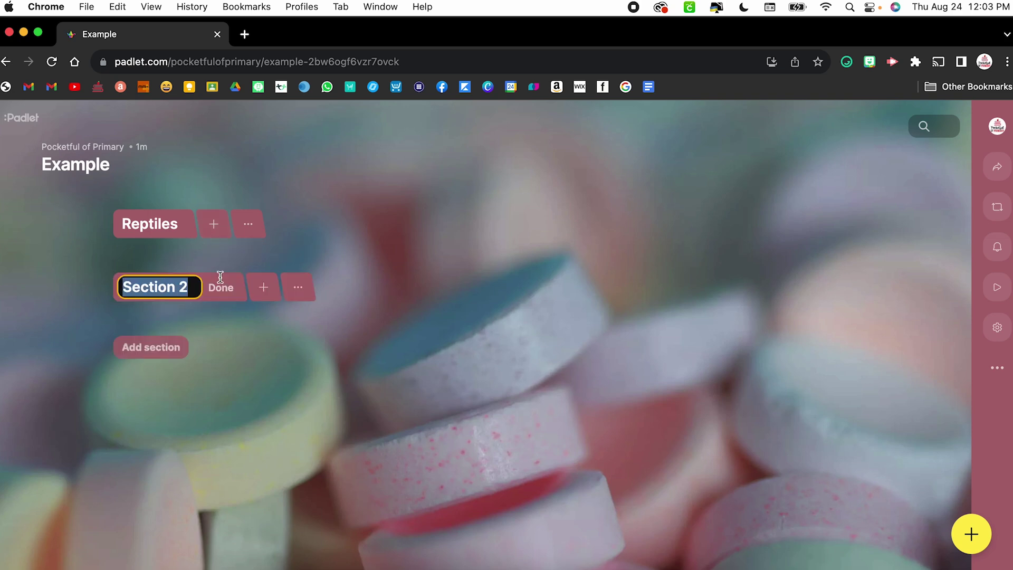
pyautogui.write('Birds')
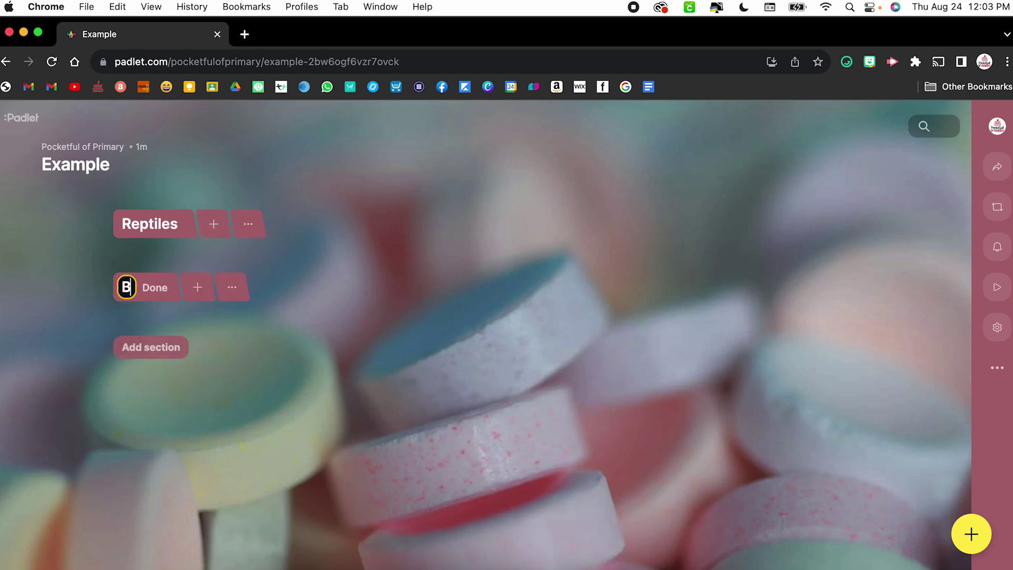
pyautogui.click(186, 292)
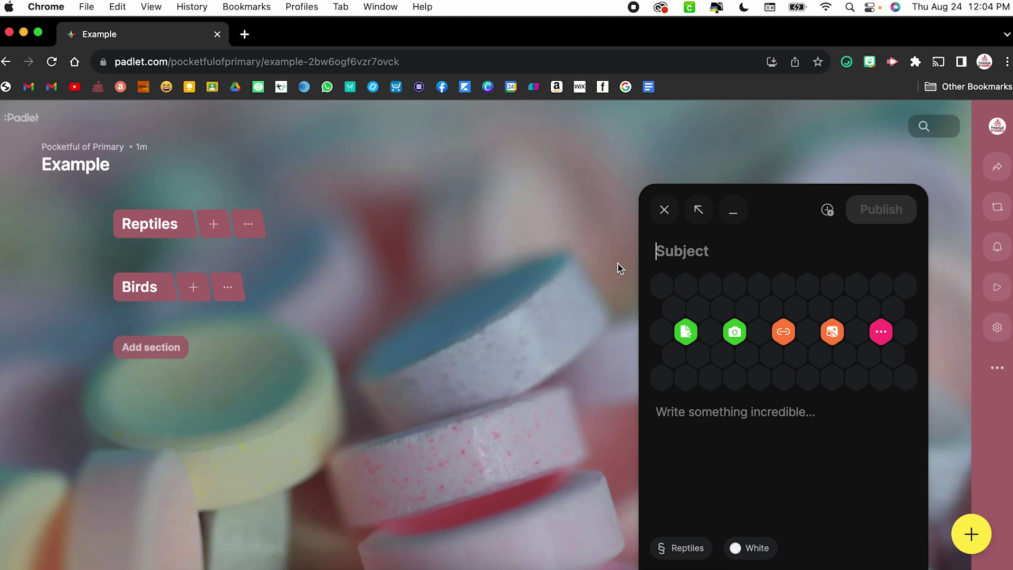
# Publish a post with the subject 'Snake' in the Reptiles section
pyautogui.write('Snake')
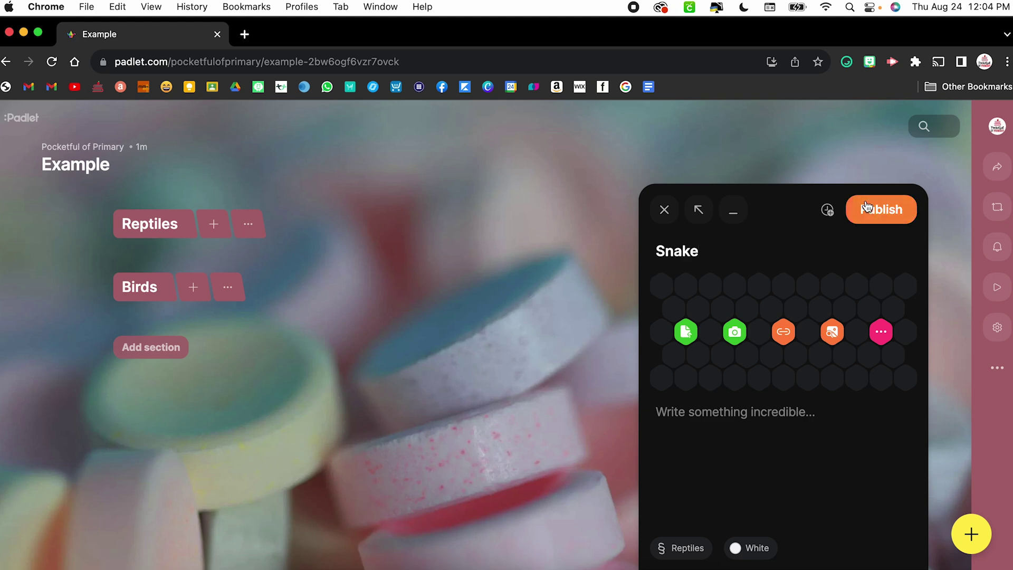
pyautogui.click(878, 209)
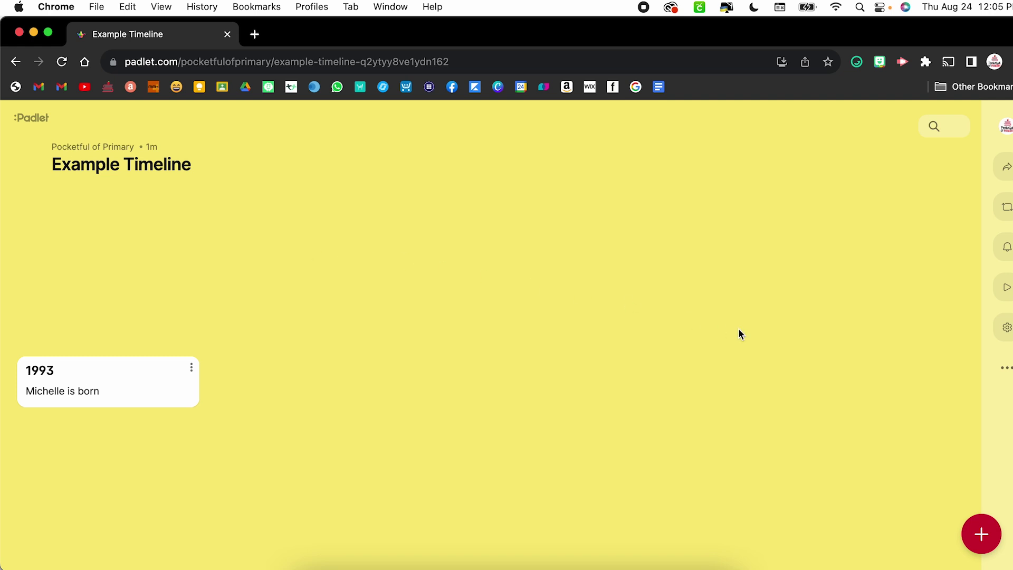
# Turn on Group posts by section in the Example Timeline's settings
pyautogui.click(1001, 328)
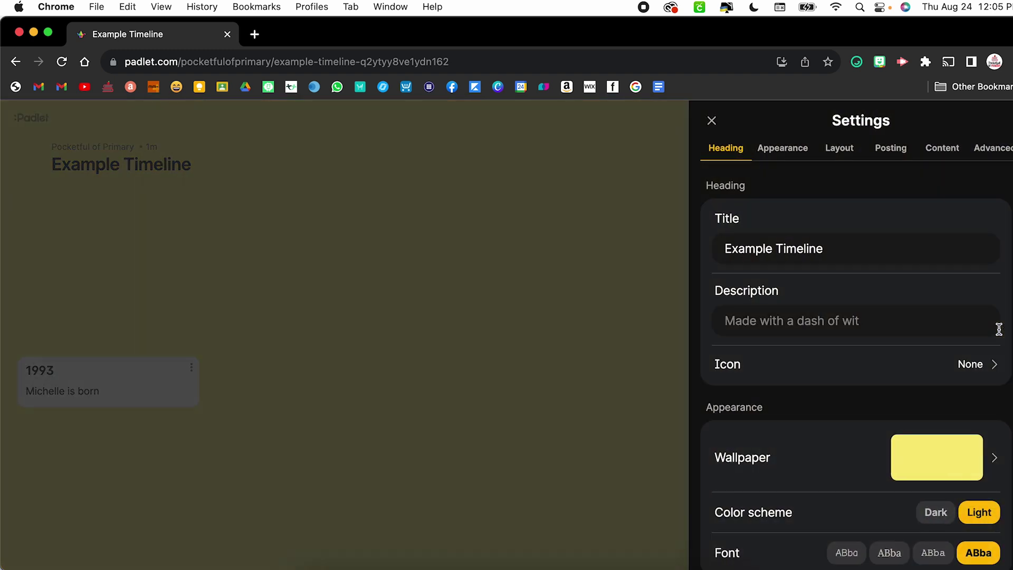
pyautogui.scroll(-5, 998, 329)
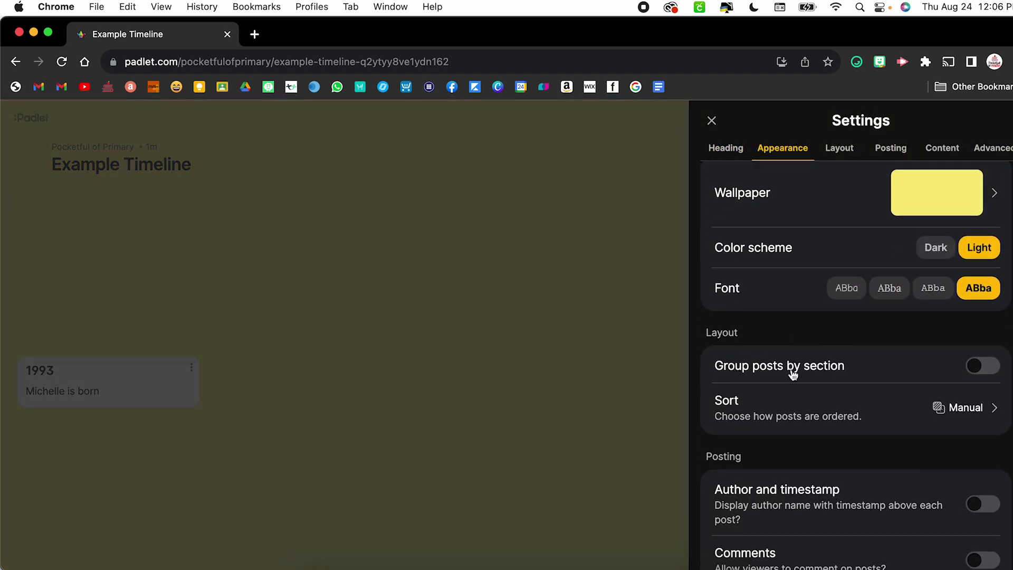
pyautogui.click(981, 373)
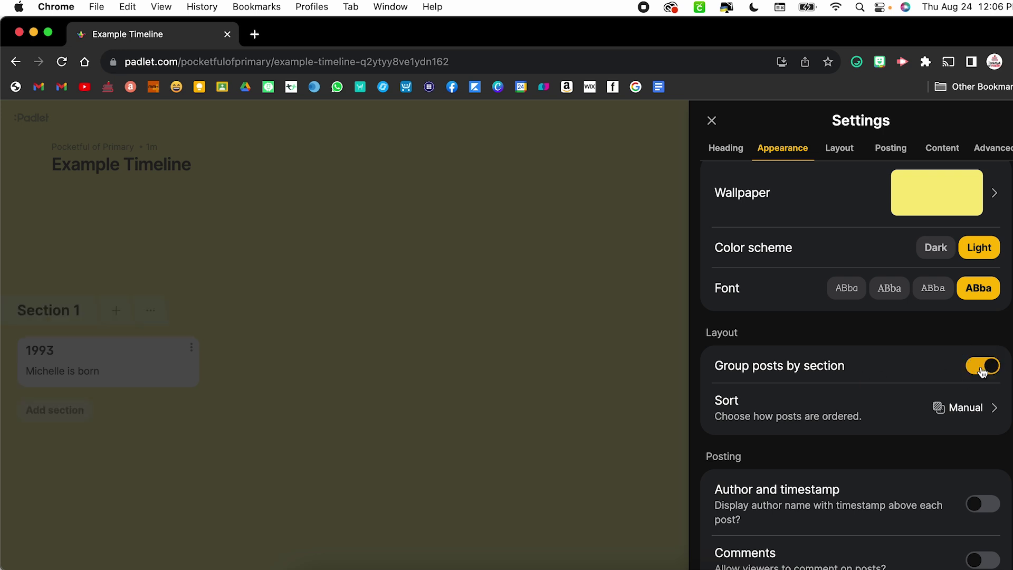
pyautogui.click(712, 120)
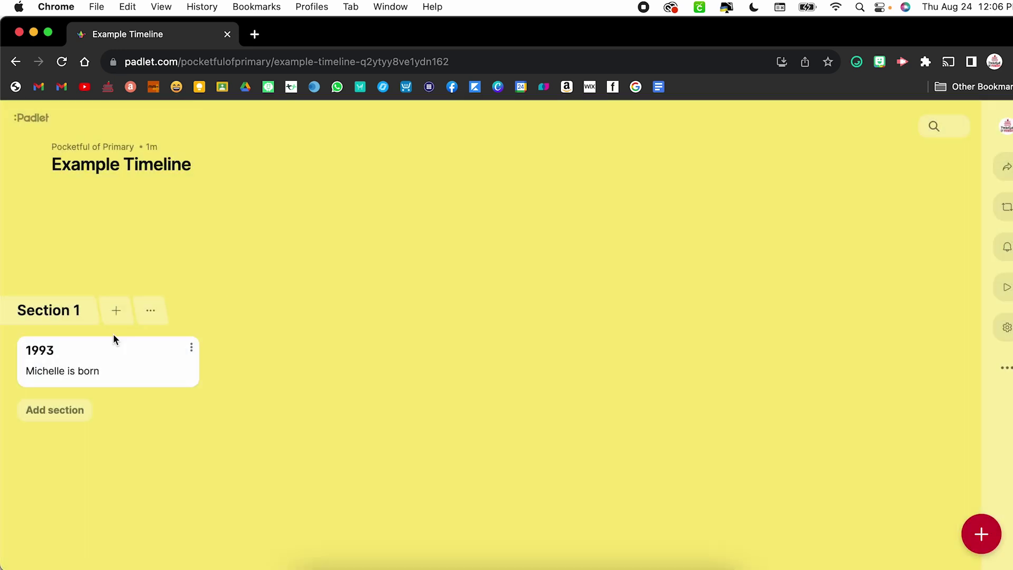
# Rename the timeline's Section 1 to 'CHILDHOOD'
pyautogui.click(150, 311)
pyautogui.click(191, 481)
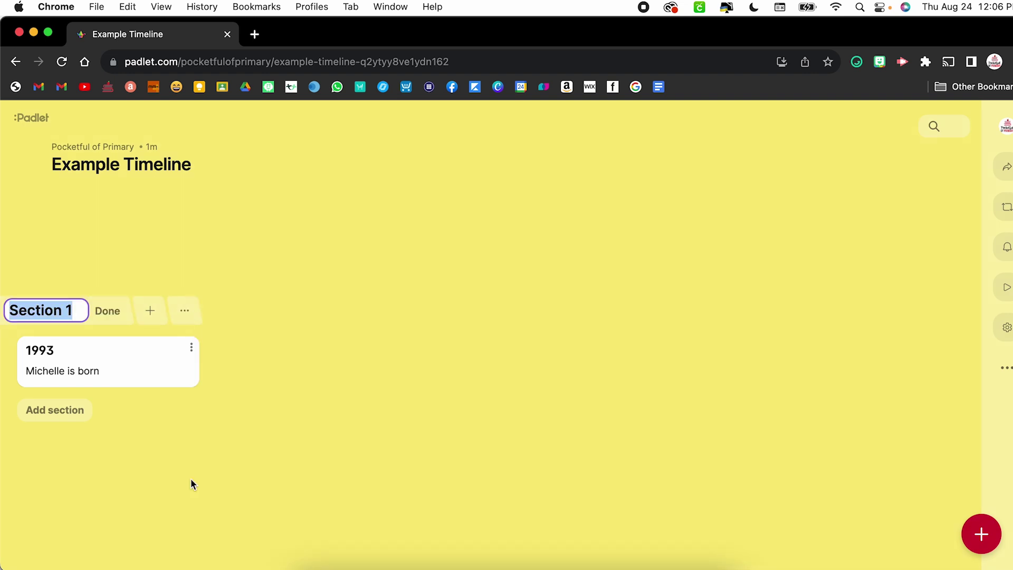
pyautogui.write('CHILDHOOD')
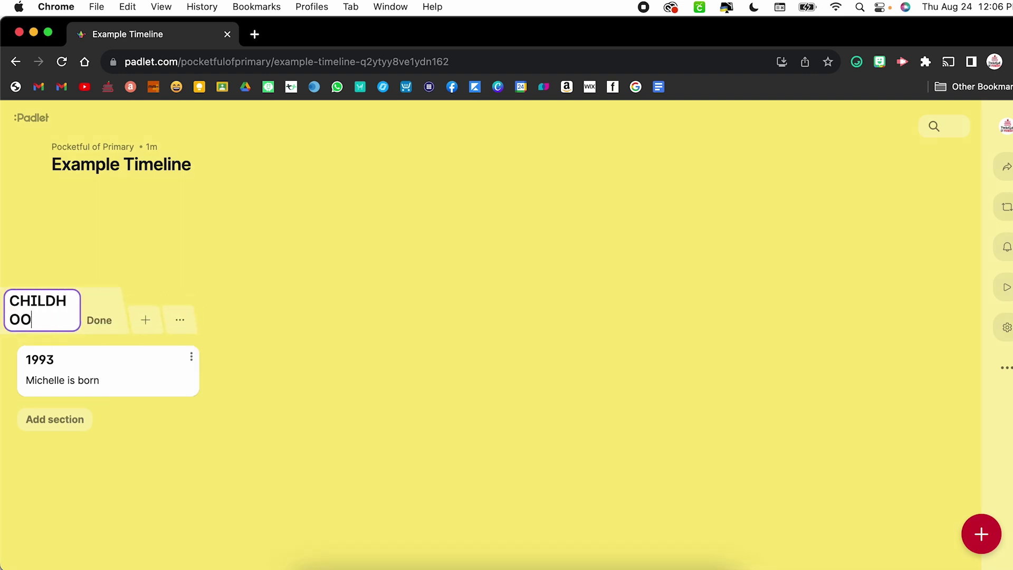
pyautogui.click(114, 323)
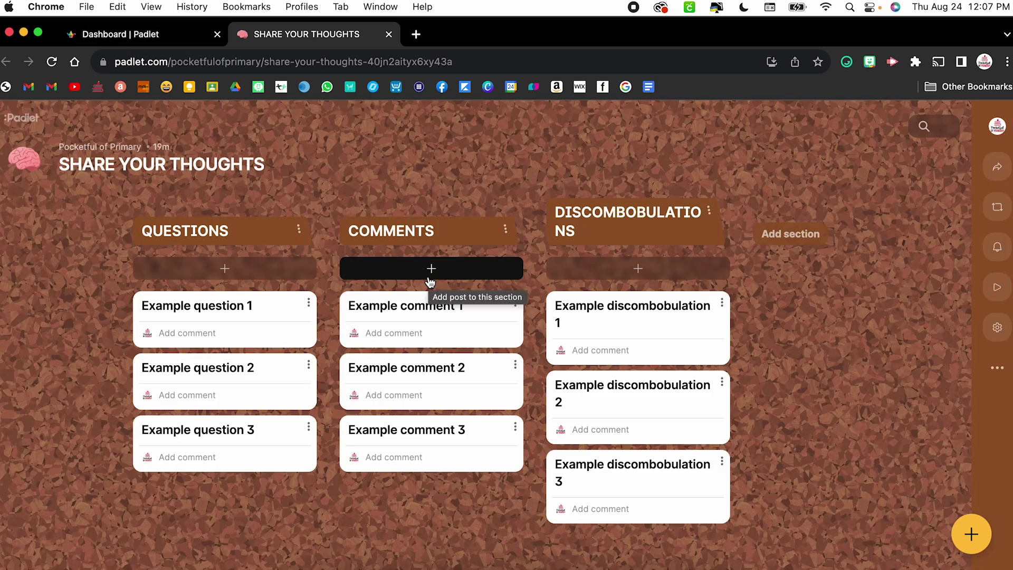
# Colour Example questions 1, 2 and 3 pink, green and blue
pyautogui.click(309, 305)
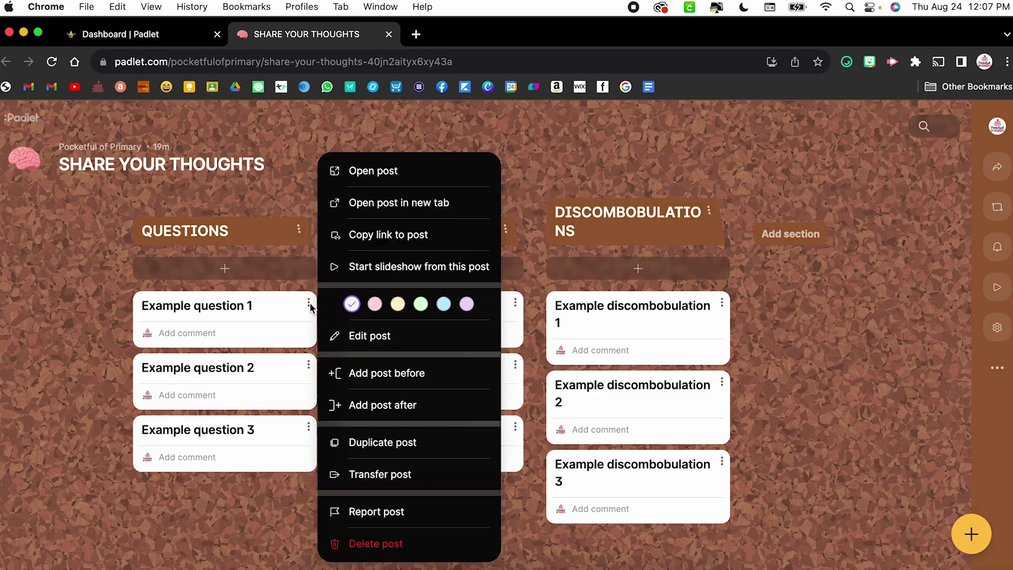
pyautogui.click(375, 305)
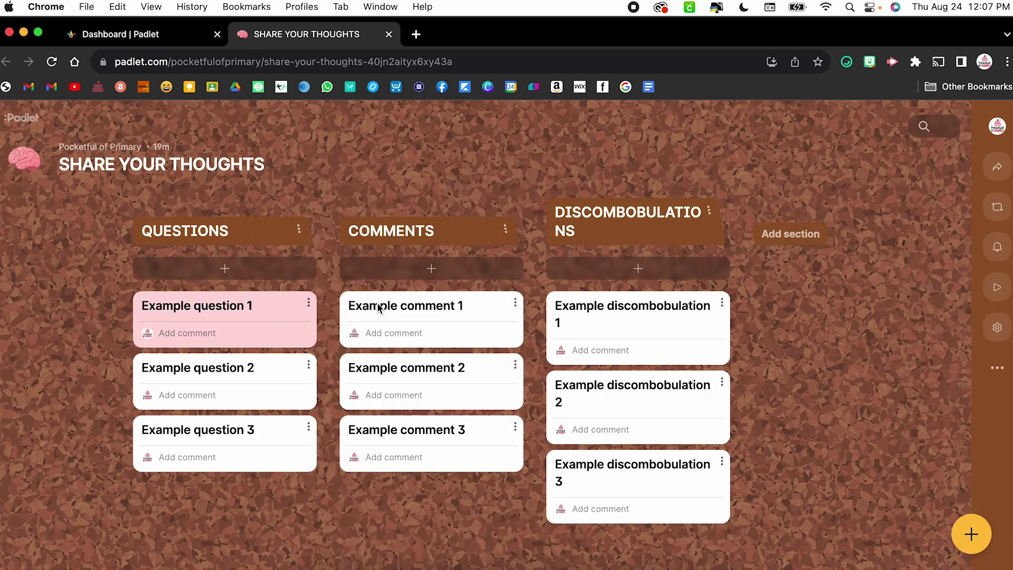
pyautogui.click(309, 364)
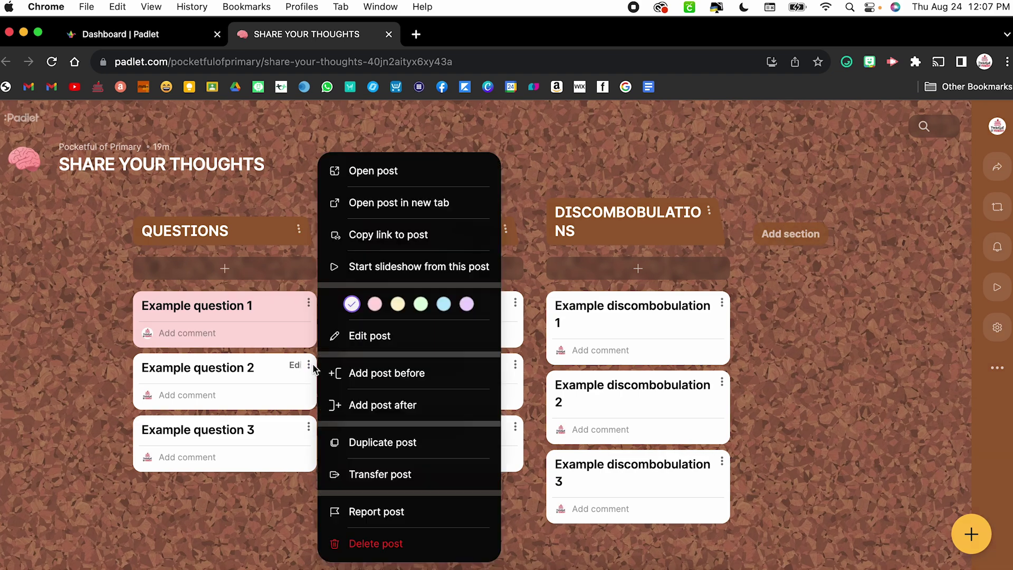
pyautogui.click(421, 304)
pyautogui.click(309, 427)
pyautogui.click(447, 312)
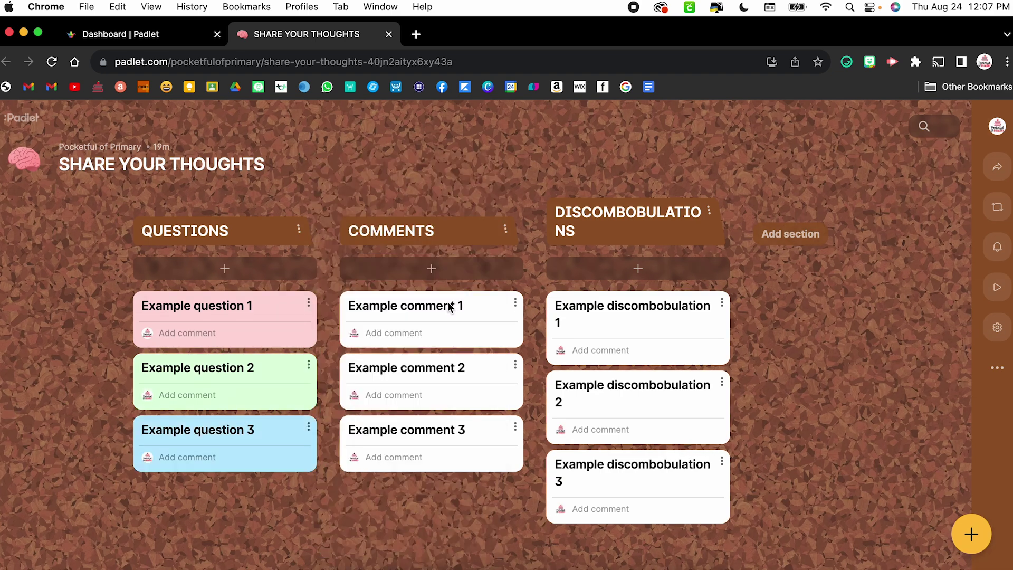
# Colour Example comments 1, 2 and 3 purple, pink and yellow
pyautogui.click(515, 303)
pyautogui.click(680, 306)
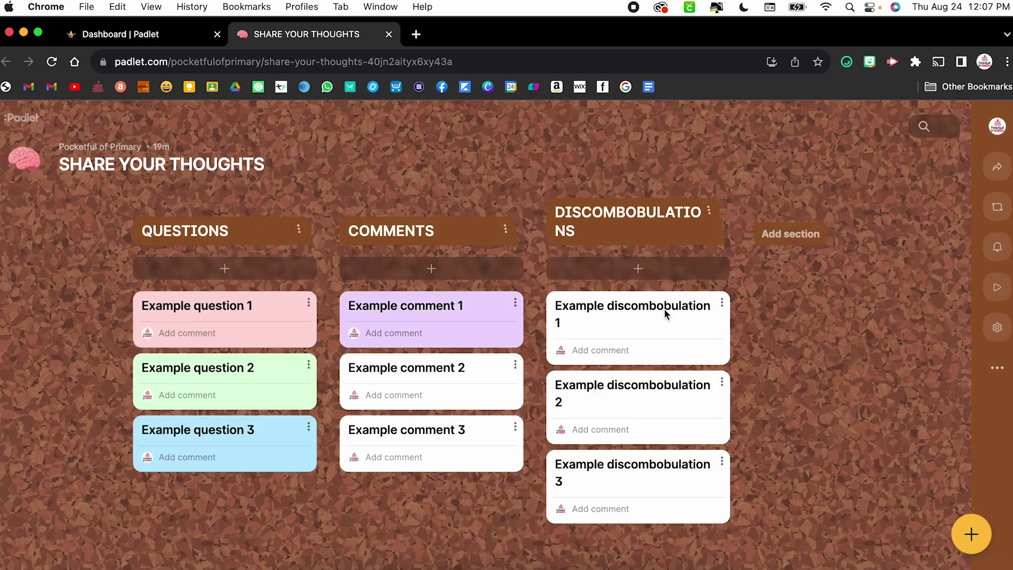
pyautogui.click(515, 364)
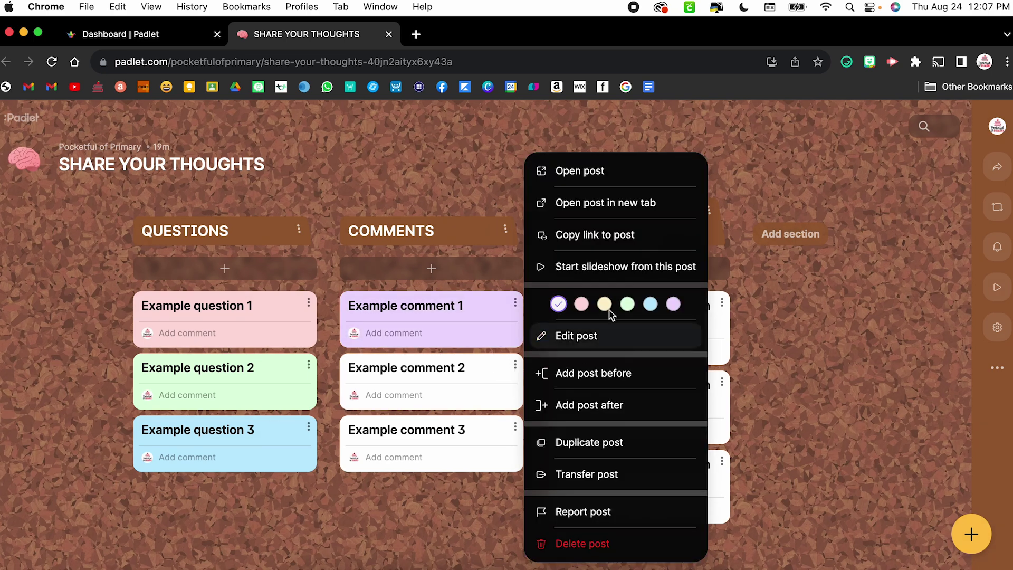
pyautogui.click(582, 306)
pyautogui.click(515, 427)
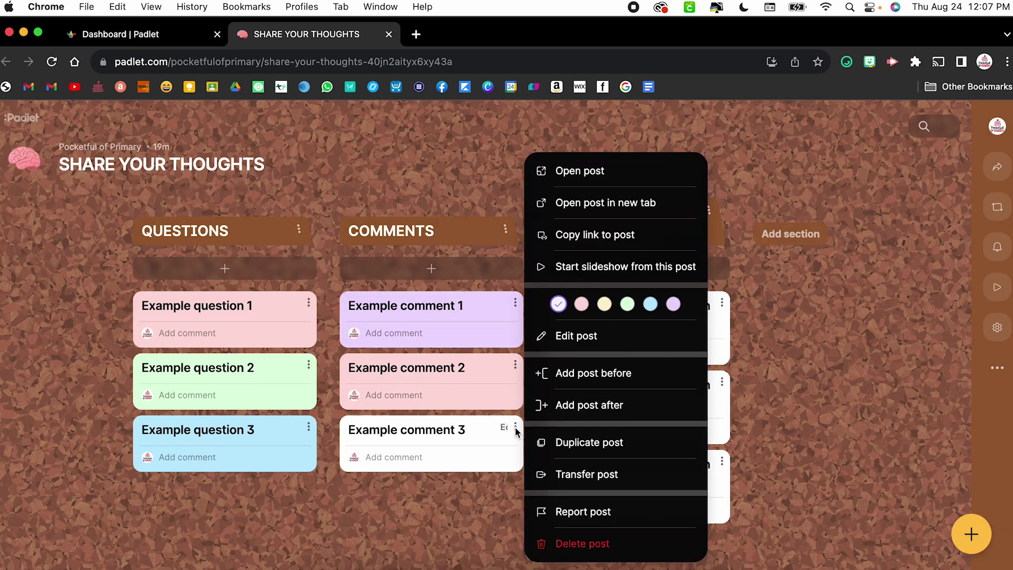
pyautogui.click(607, 306)
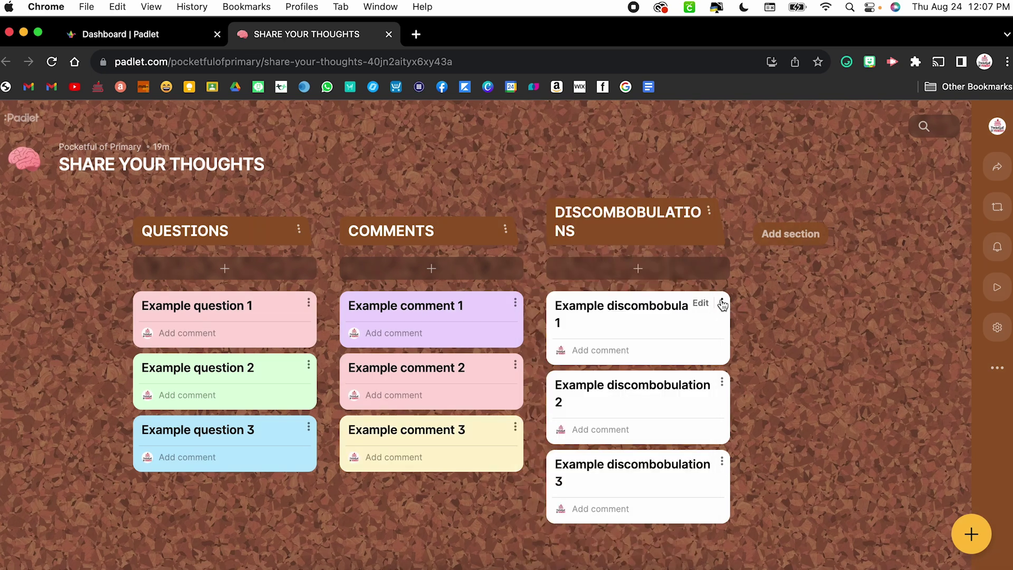
# Colour Example discombobulation 1 green and discombobulation 3 blue
pyautogui.click(721, 303)
pyautogui.click(833, 306)
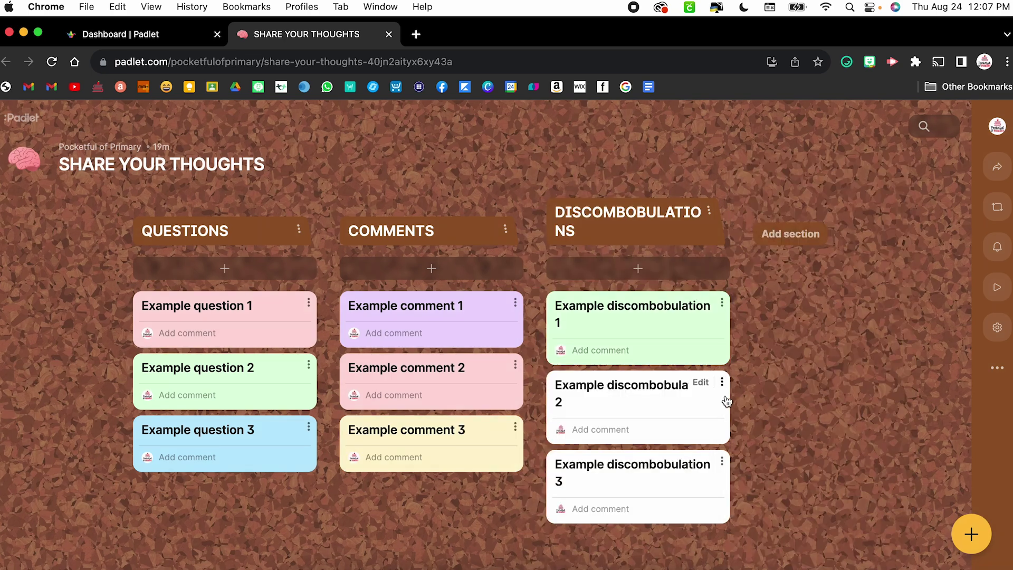
pyautogui.click(722, 462)
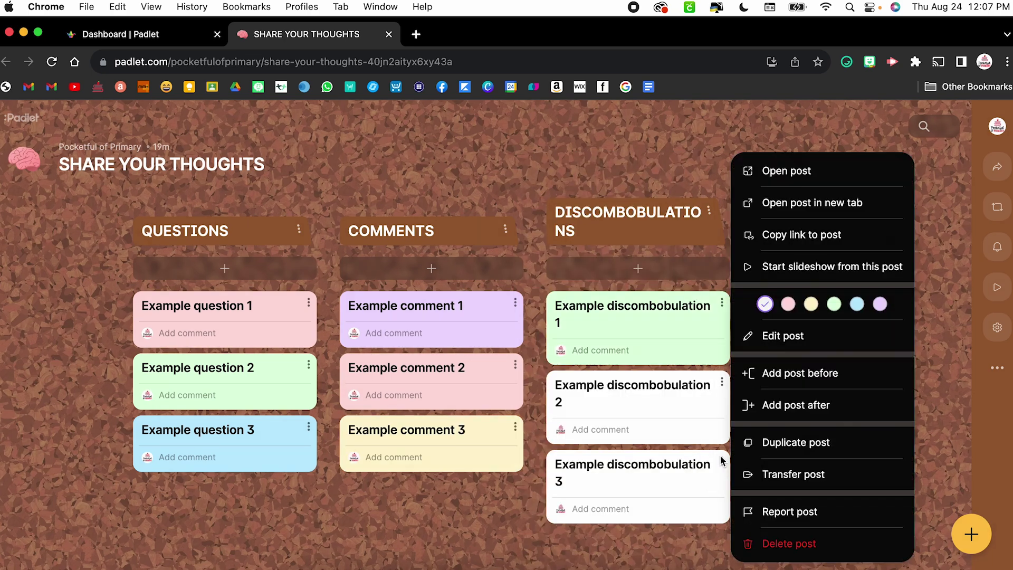
pyautogui.click(855, 304)
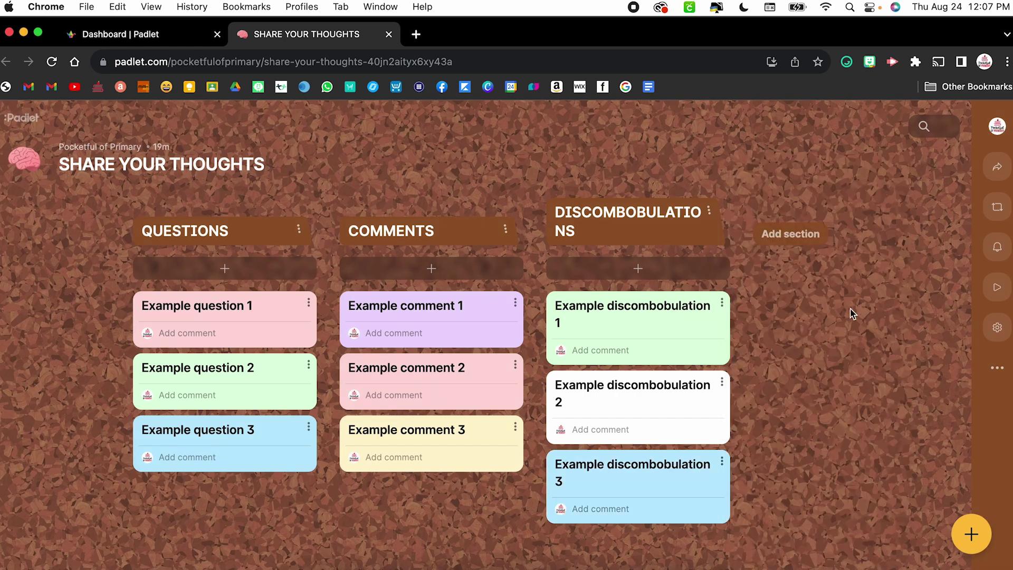
pyautogui.click(925, 131)
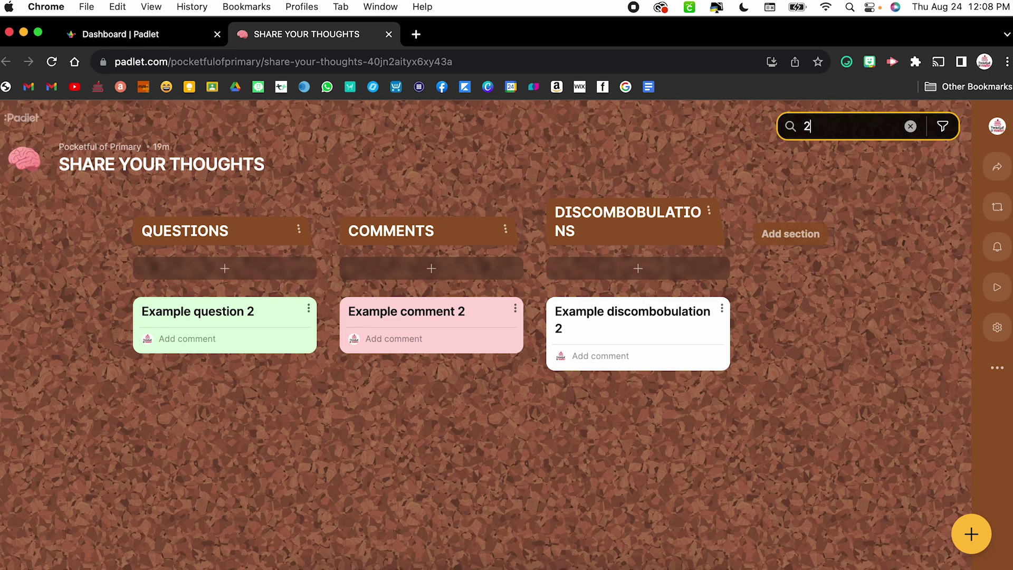
pyautogui.press('BackSpace')
pyautogui.write('COMMENT')
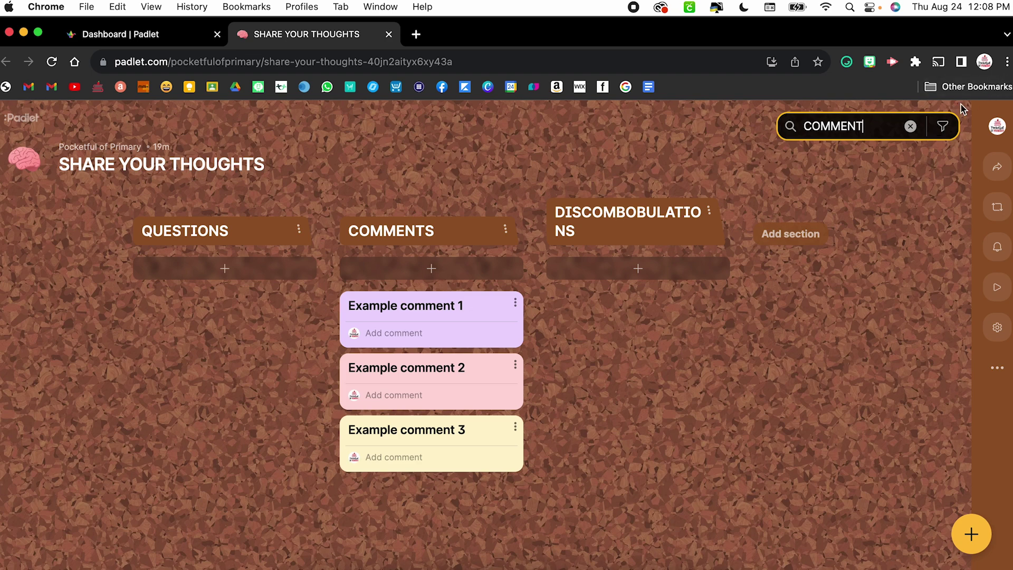
pyautogui.click(910, 126)
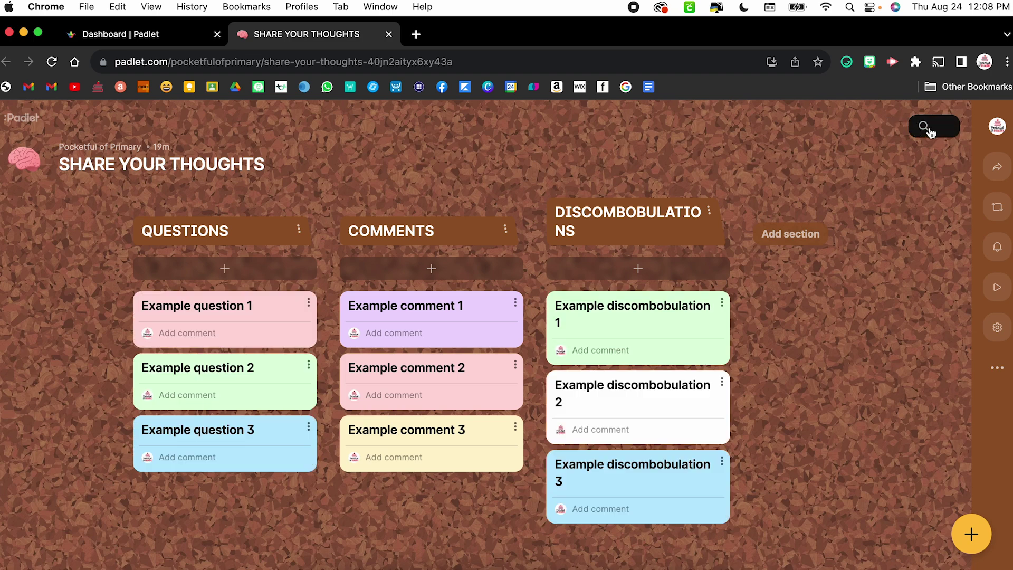
pyautogui.click(926, 129)
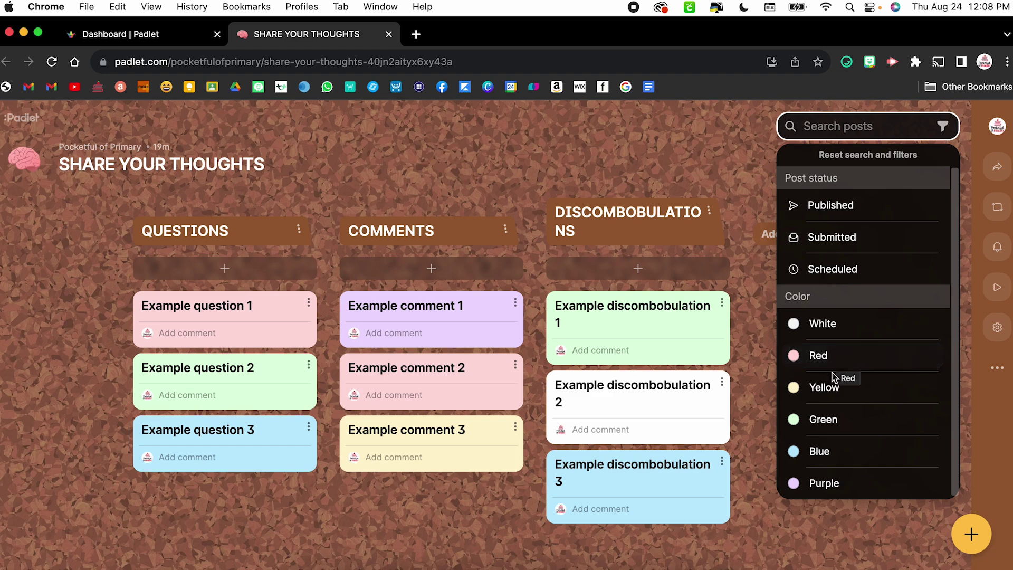
# Filter posts by Red and Yellow, then by Blue, resetting each time, then close the filter panel
pyautogui.click(836, 364)
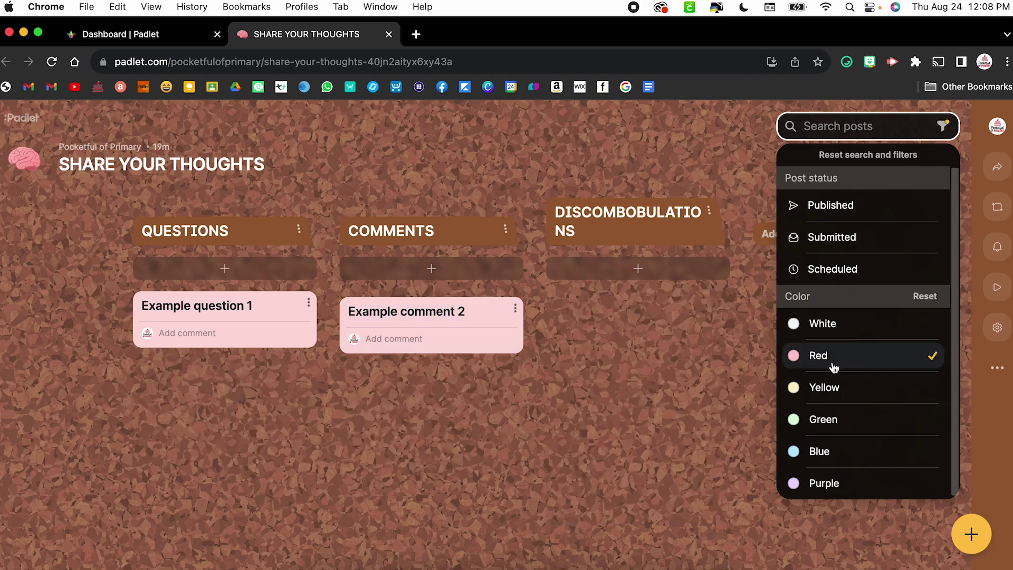
pyautogui.click(836, 385)
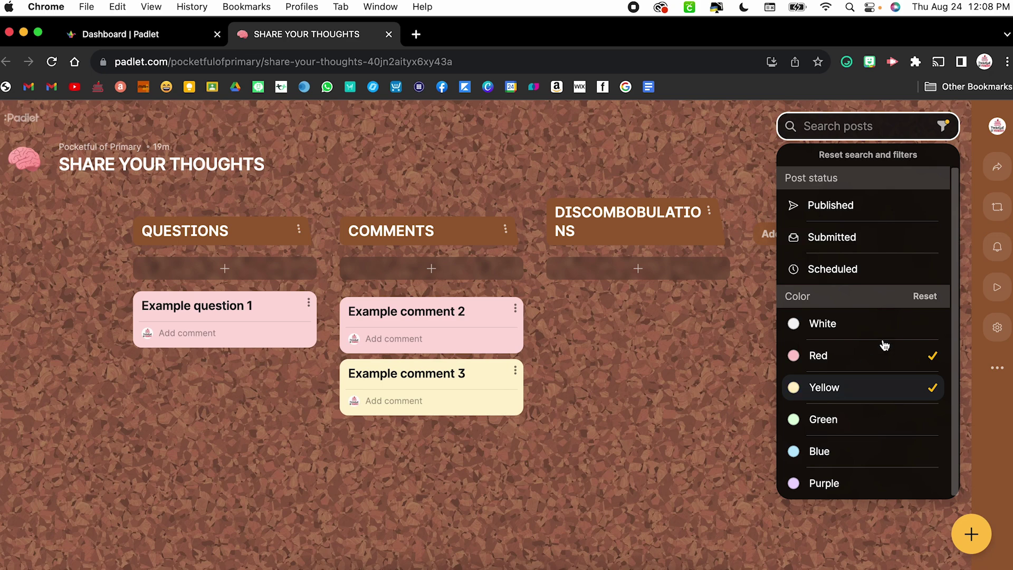
pyautogui.click(927, 298)
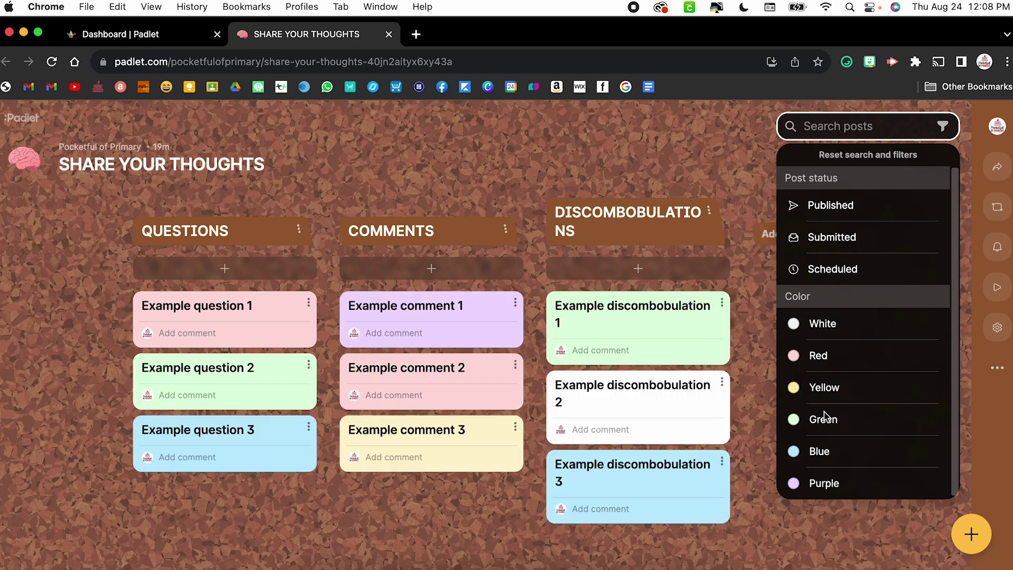
pyautogui.click(810, 450)
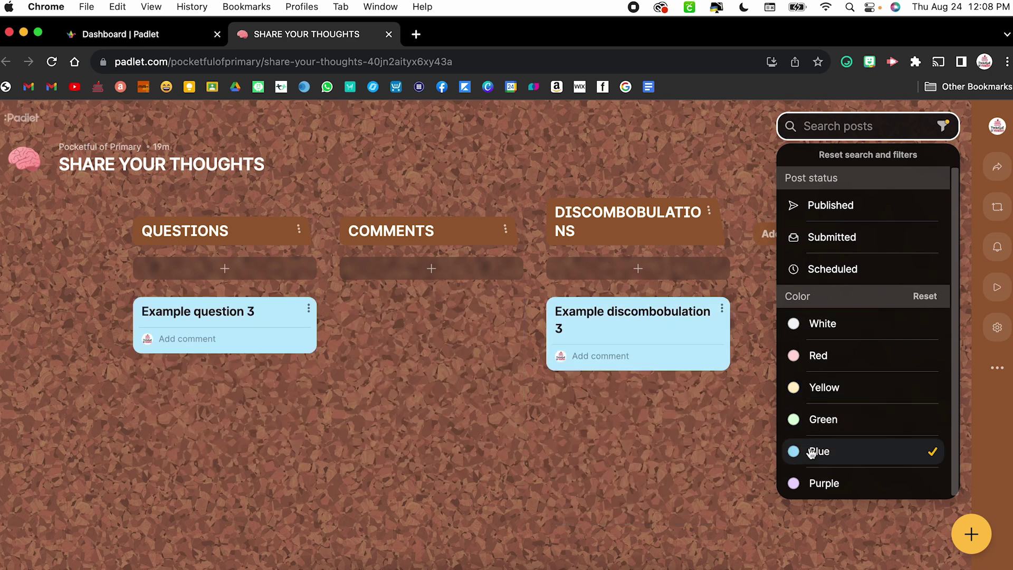
pyautogui.click(928, 297)
pyautogui.click(618, 117)
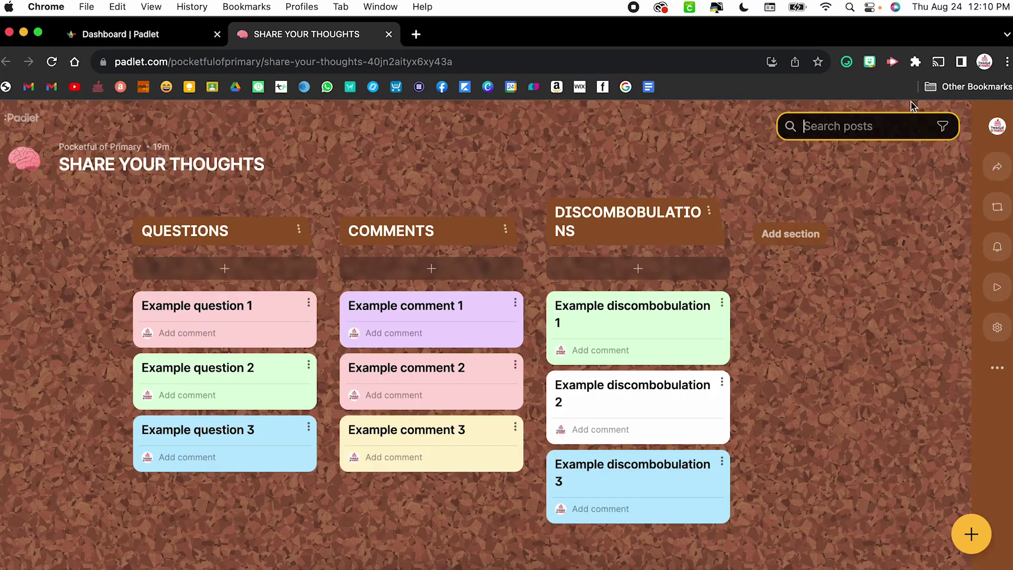
# Start a new post and choose Google Drive as its attachment source, prompting a Drive connection
pyautogui.click(970, 535)
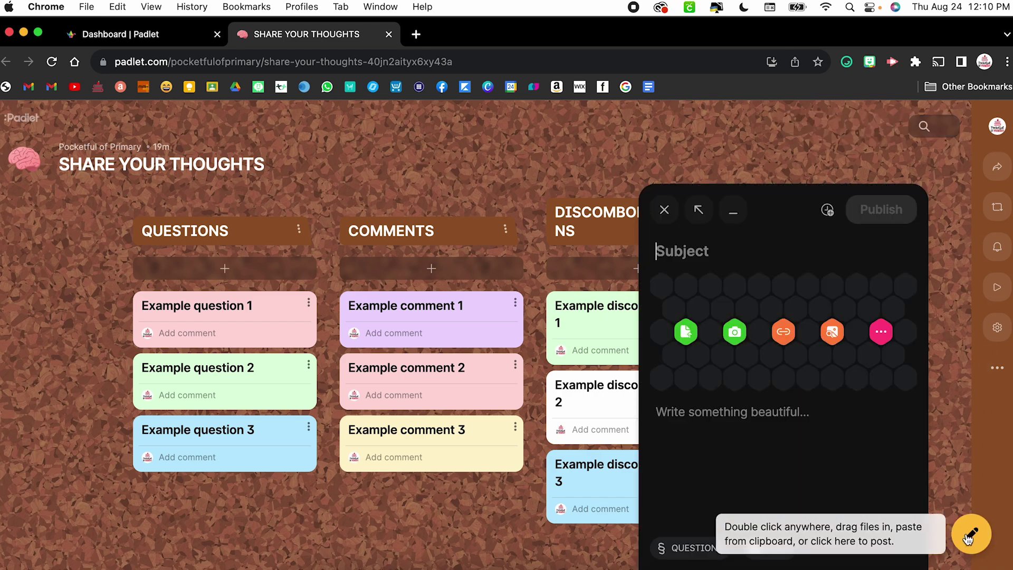
pyautogui.click(881, 332)
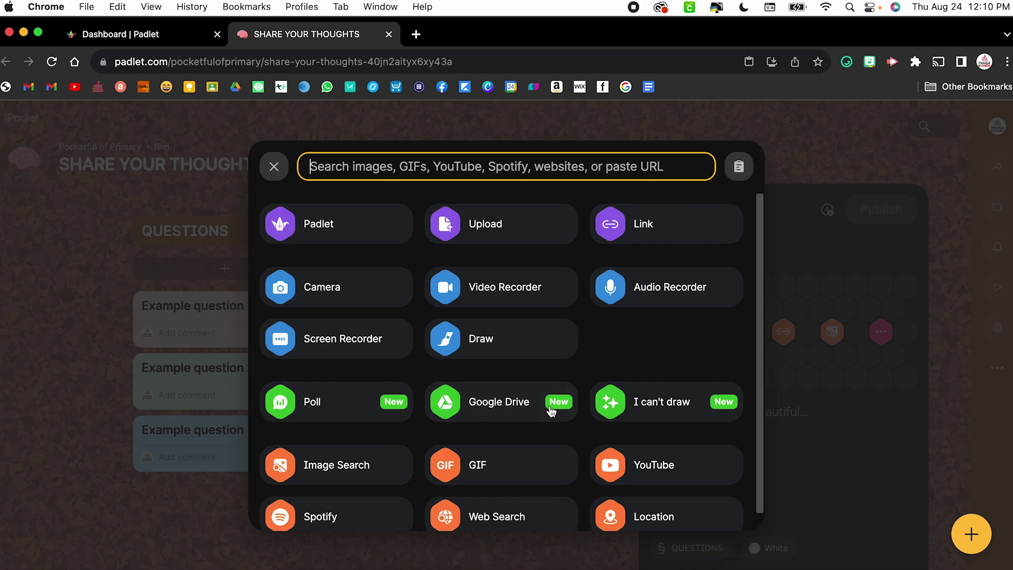
pyautogui.click(502, 406)
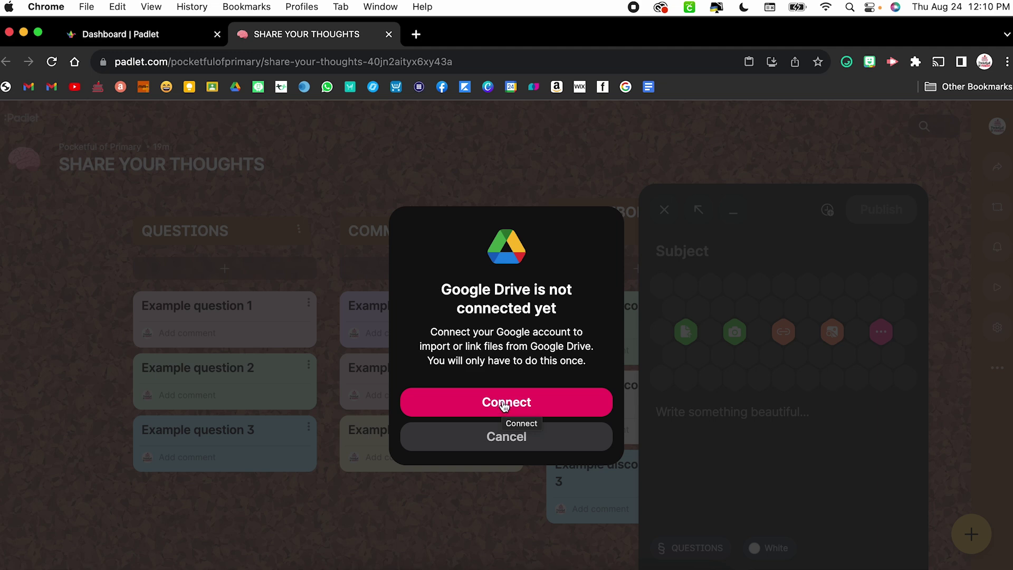
pyautogui.click(504, 404)
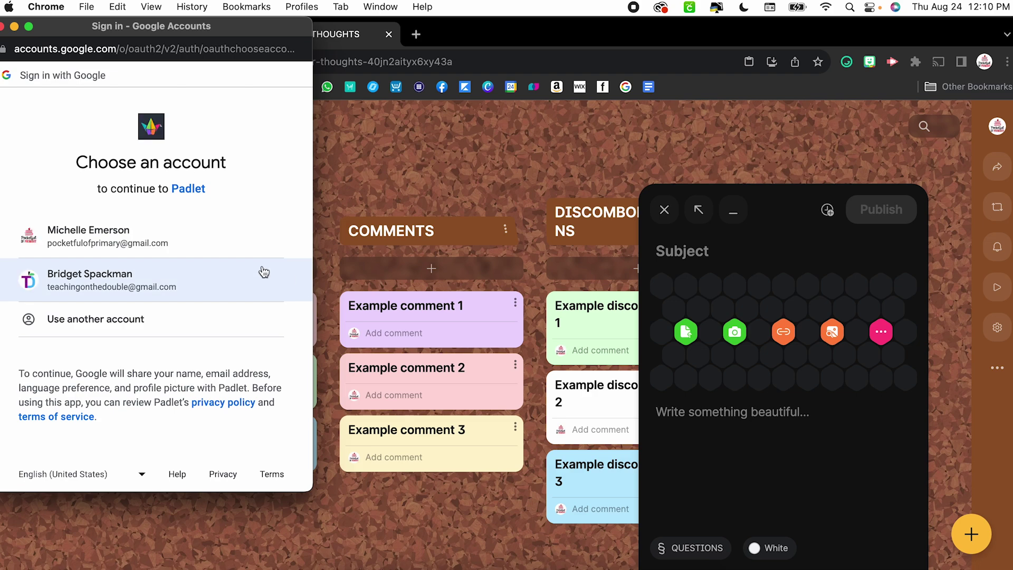
# Choose the Google account and grant Padlet access to its Google Drive files
pyautogui.click(207, 240)
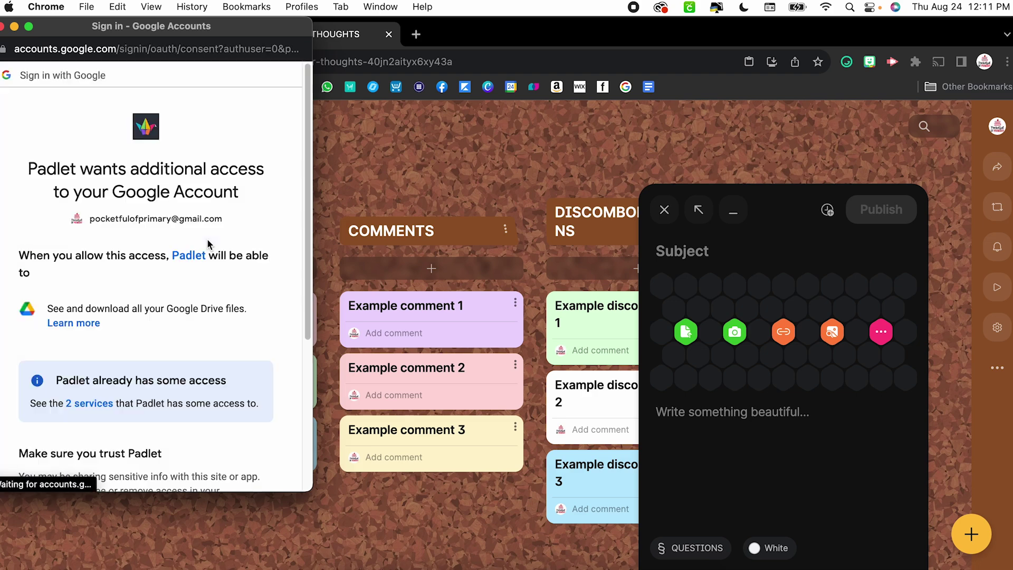
pyautogui.scroll(-5, 209, 243)
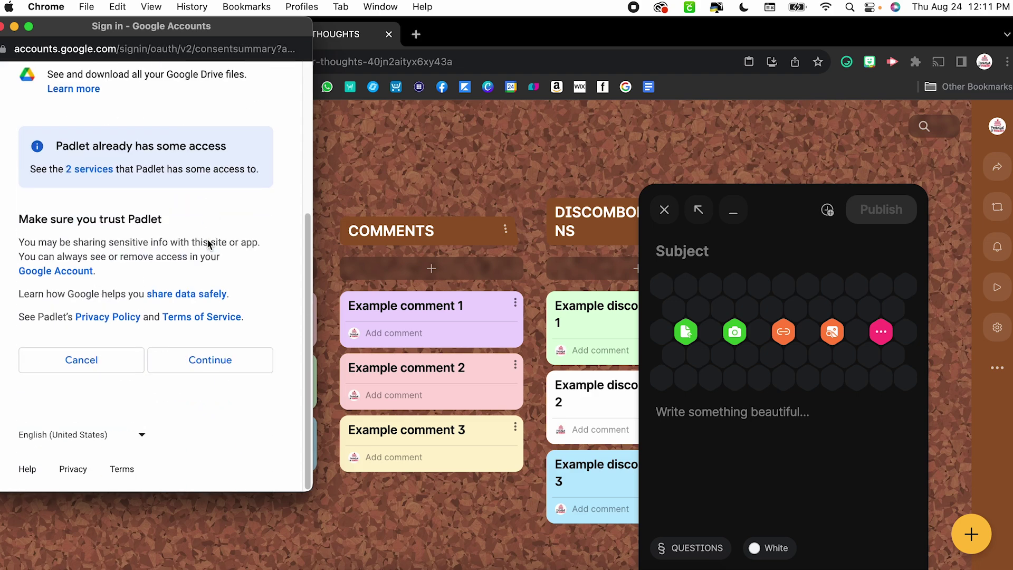
pyautogui.click(213, 360)
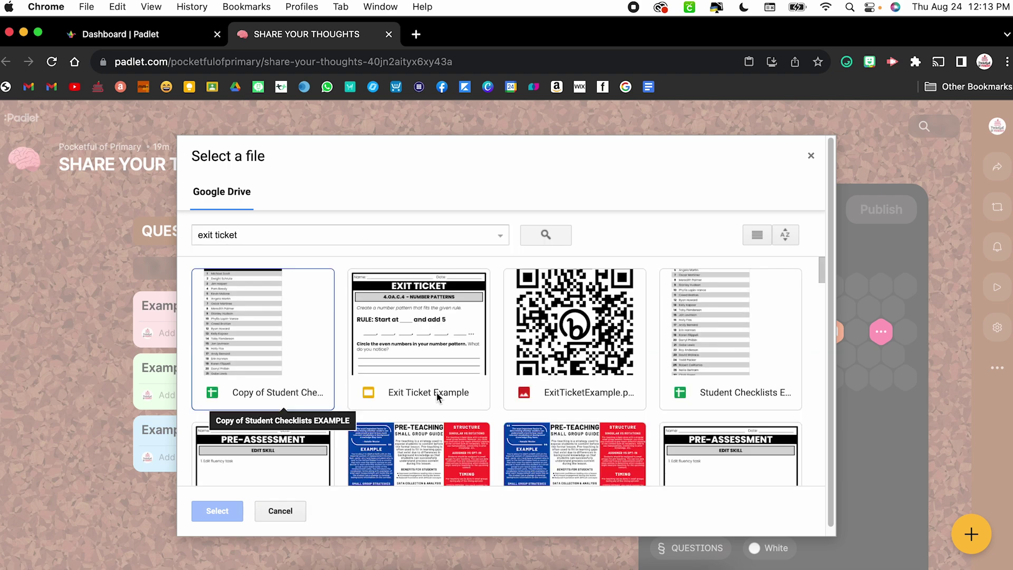
# Attach the Exit Ticket Example presentation from Google Drive and publish the post
pyautogui.click(438, 397)
pyautogui.click(213, 511)
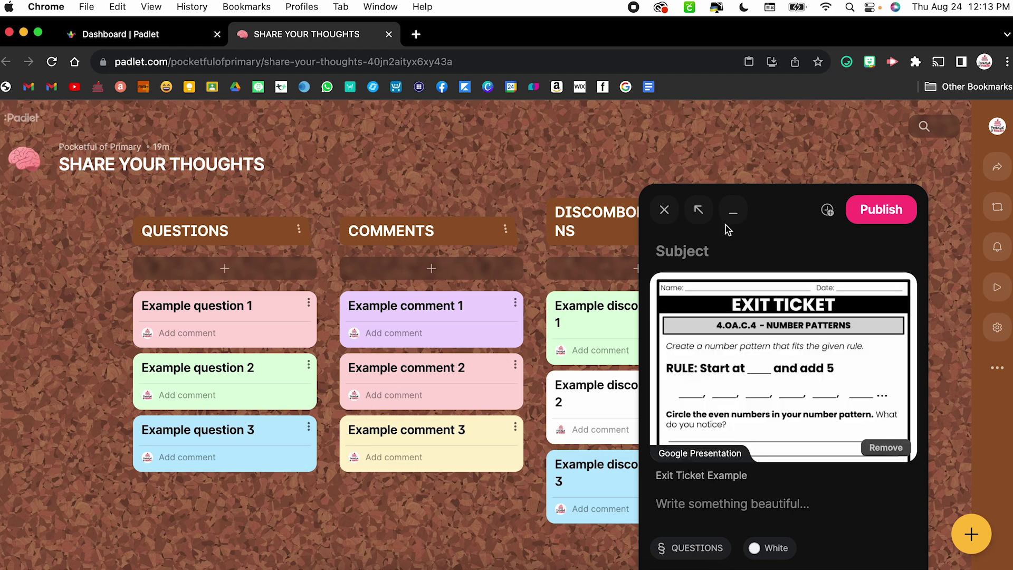
pyautogui.click(881, 209)
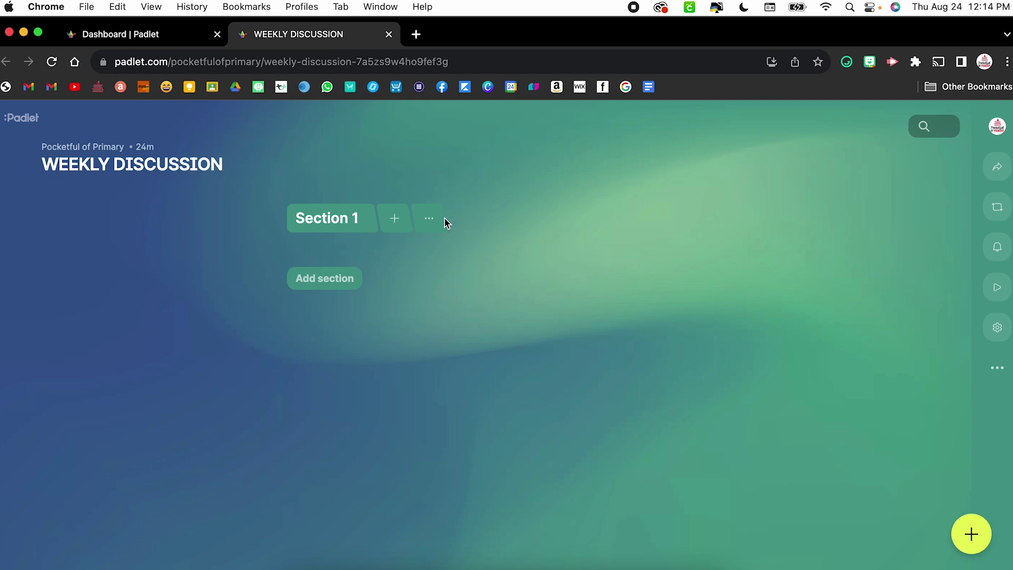
# Rename Section 1 of the WEEKLY DISCUSSION board to SEPTEMBER
pyautogui.click(430, 219)
pyautogui.click(517, 391)
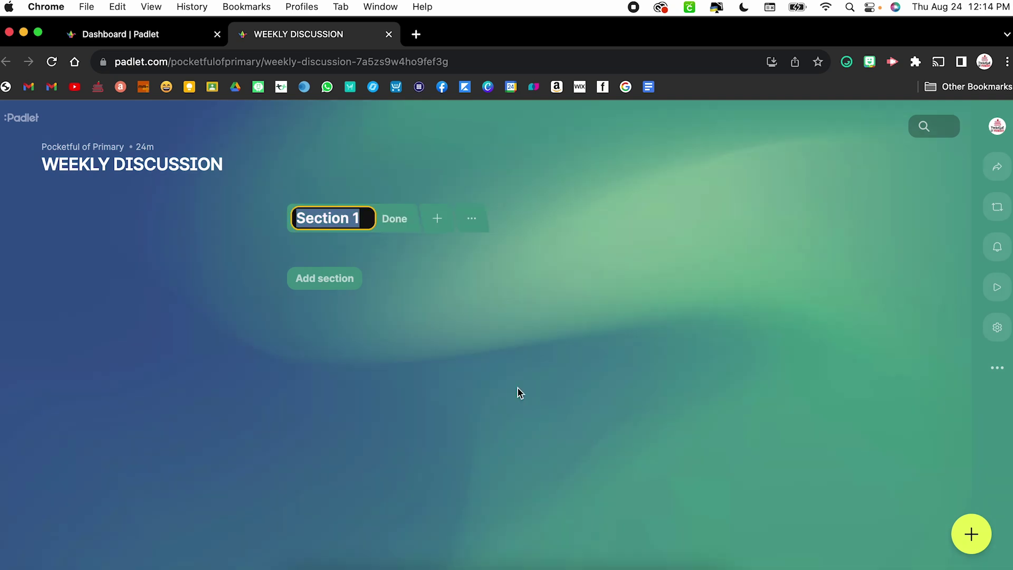
pyautogui.write('sept')
pyautogui.press('BackSpace')
pyautogui.press('BackSpace')
pyautogui.press('BackSpace')
pyautogui.press('BackSpace')
pyautogui.write('SEP')
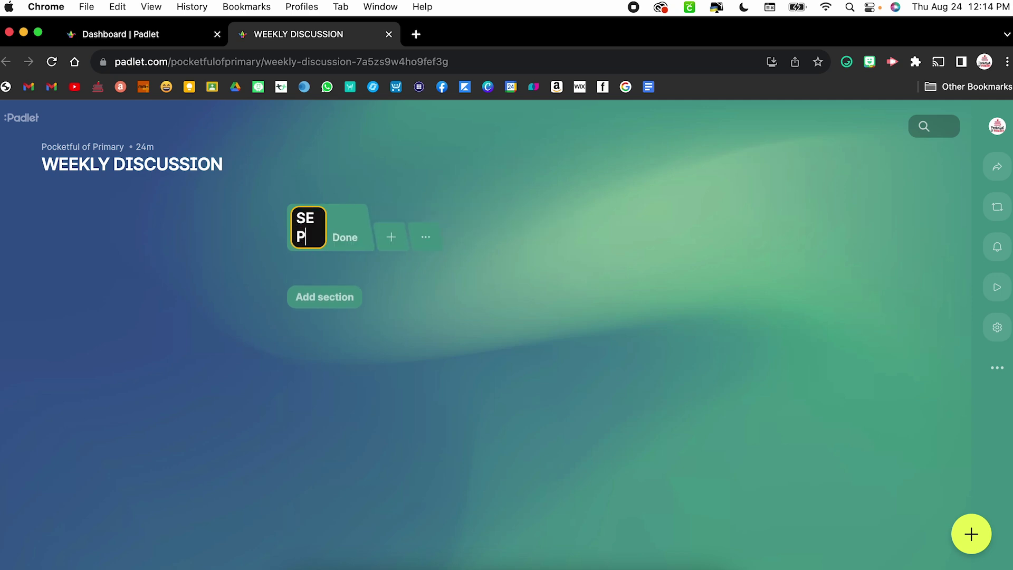
pyautogui.write('TEMBER')
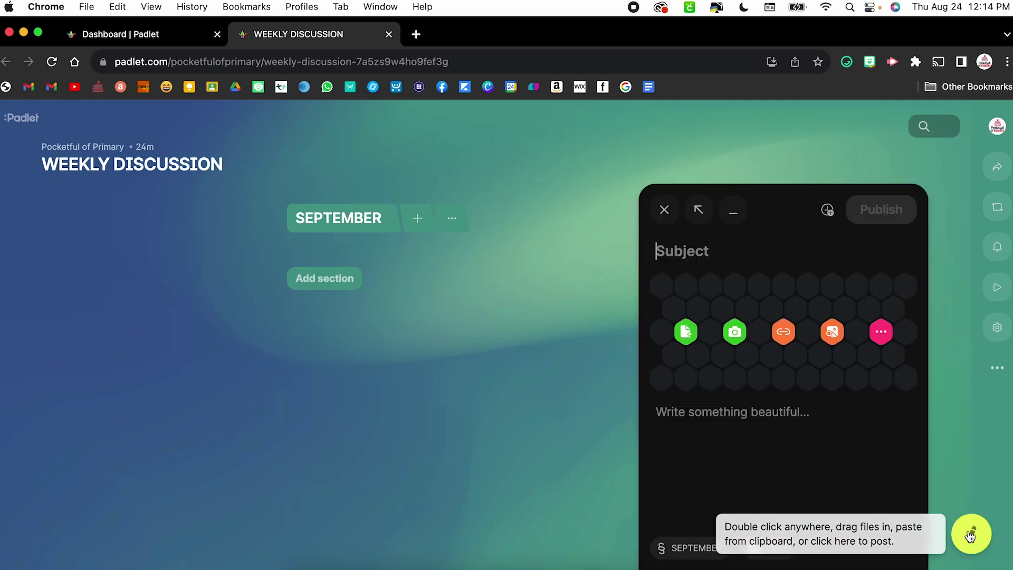
# Write the Week 1 discussion post and schedule it for 09/04/2023 at 9:15 AM
pyautogui.write('Week 1')
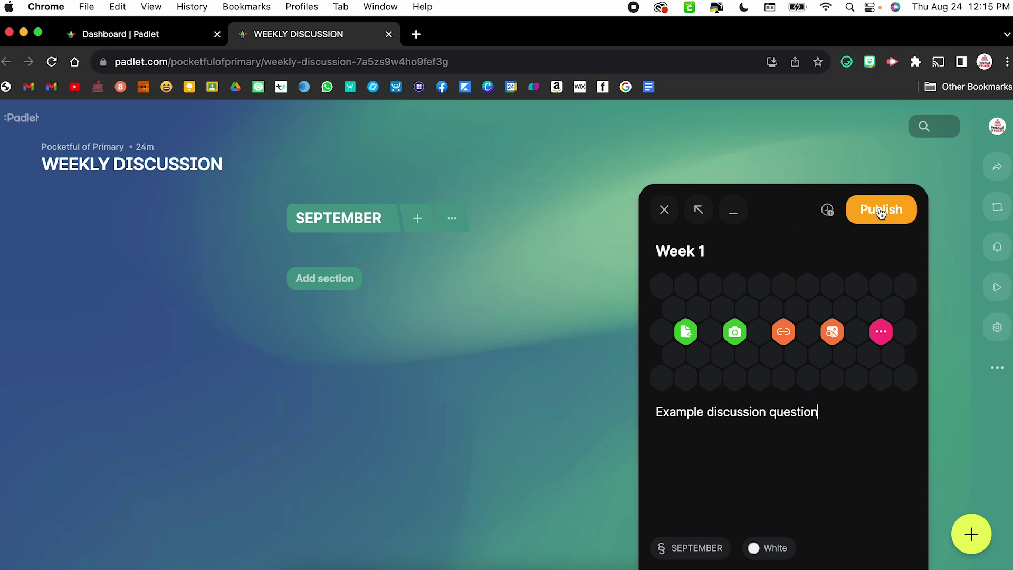
pyautogui.click(826, 212)
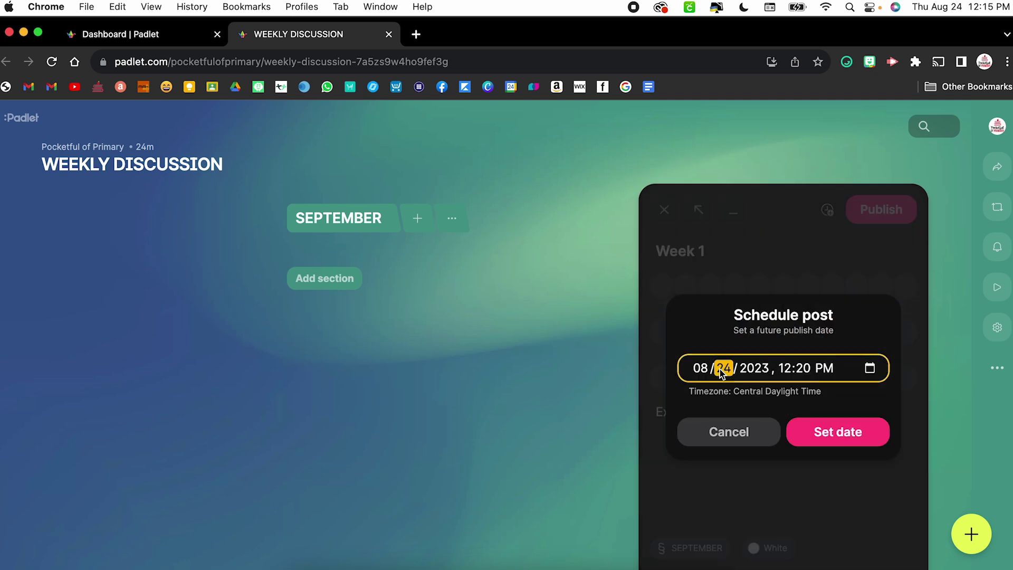
pyautogui.click(870, 369)
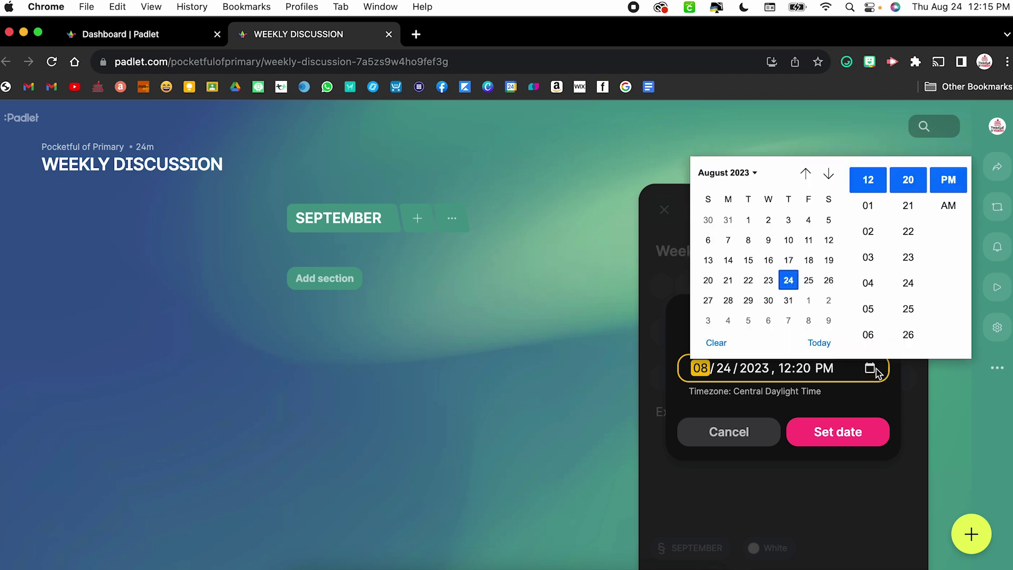
pyautogui.click(828, 175)
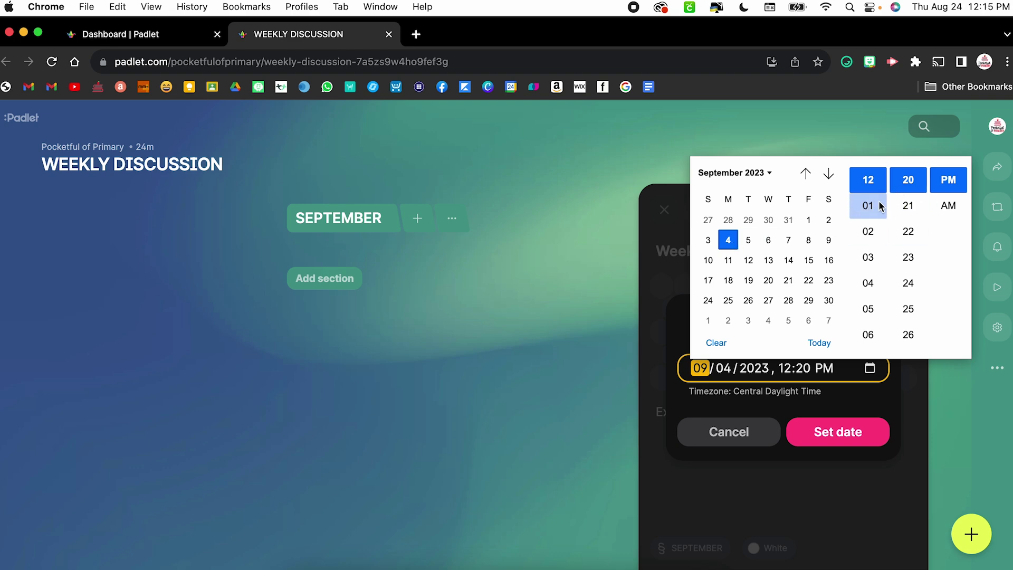
pyautogui.scroll(-5, 870, 211)
pyautogui.click(878, 219)
pyautogui.scroll(5, 907, 237)
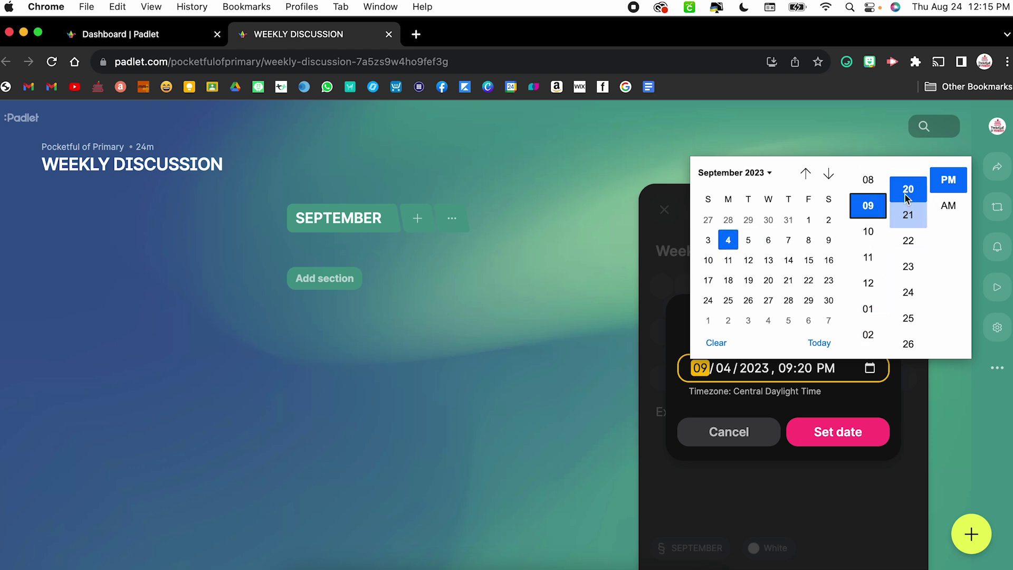
pyautogui.click(907, 197)
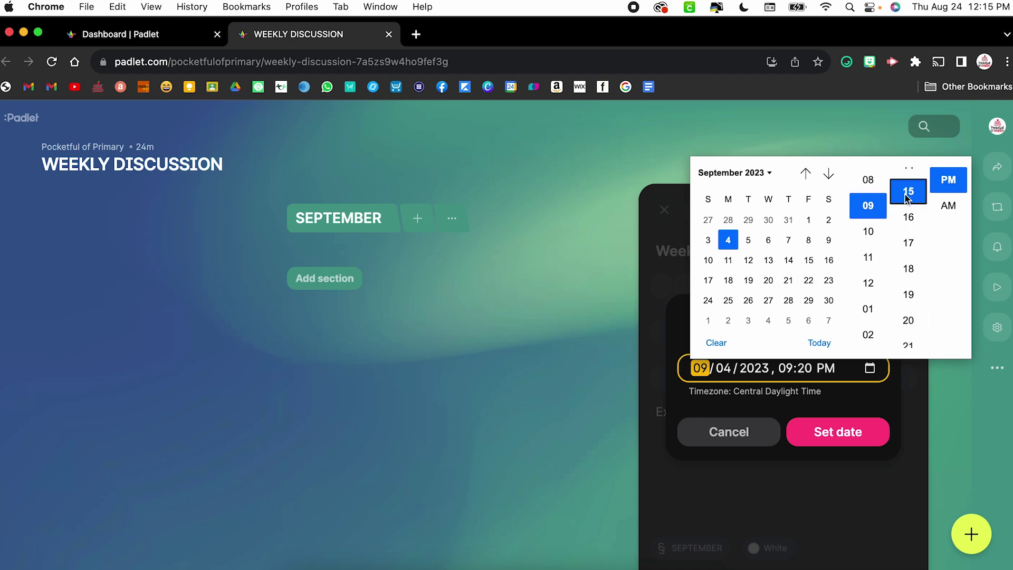
pyautogui.click(948, 205)
pyautogui.click(840, 431)
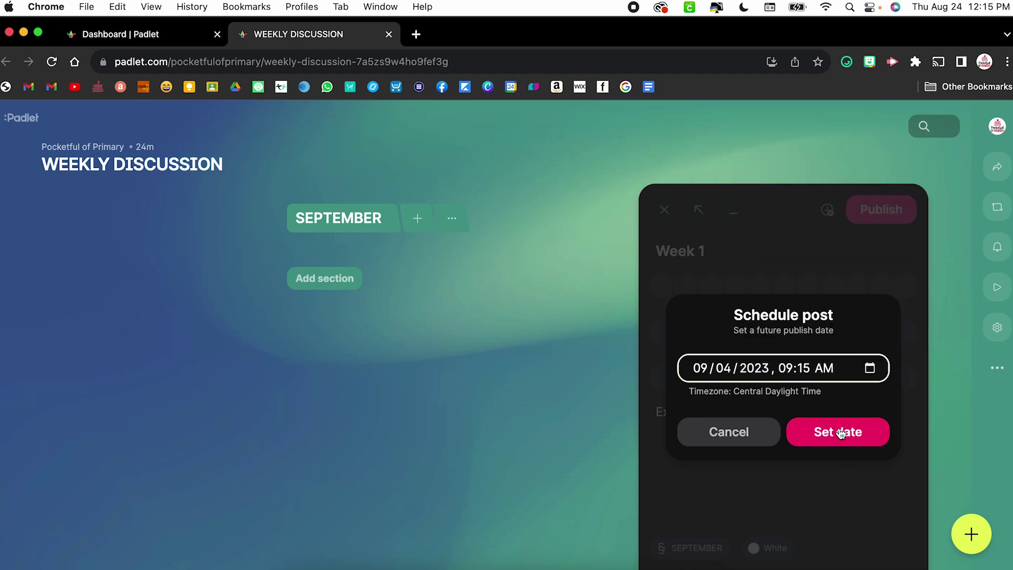
pyautogui.click(839, 443)
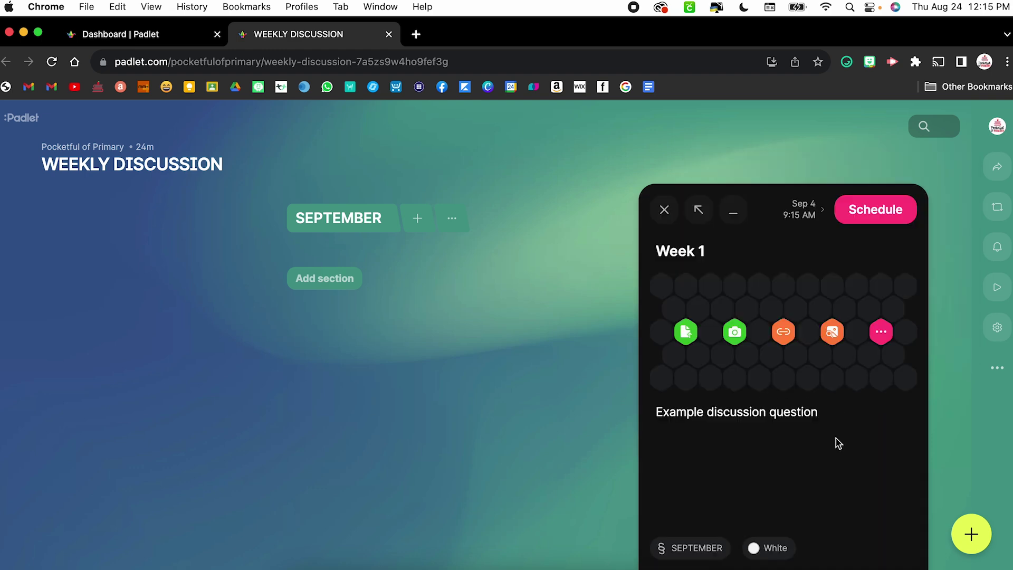
pyautogui.click(898, 212)
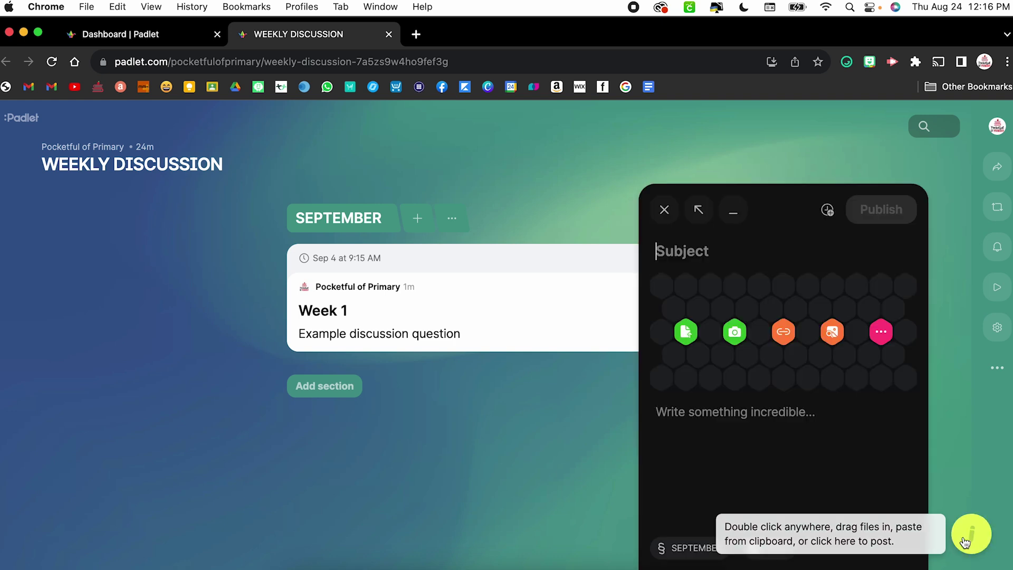
# Title a post 'Example draft', minimize it to save it as a draft, then reopen it
pyautogui.write('Example draft')
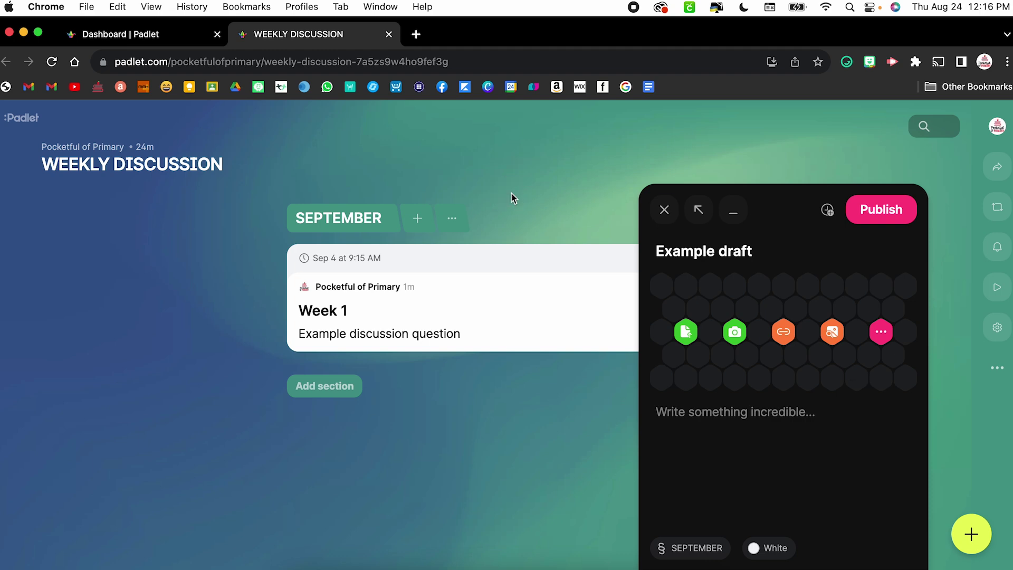
pyautogui.click(388, 35)
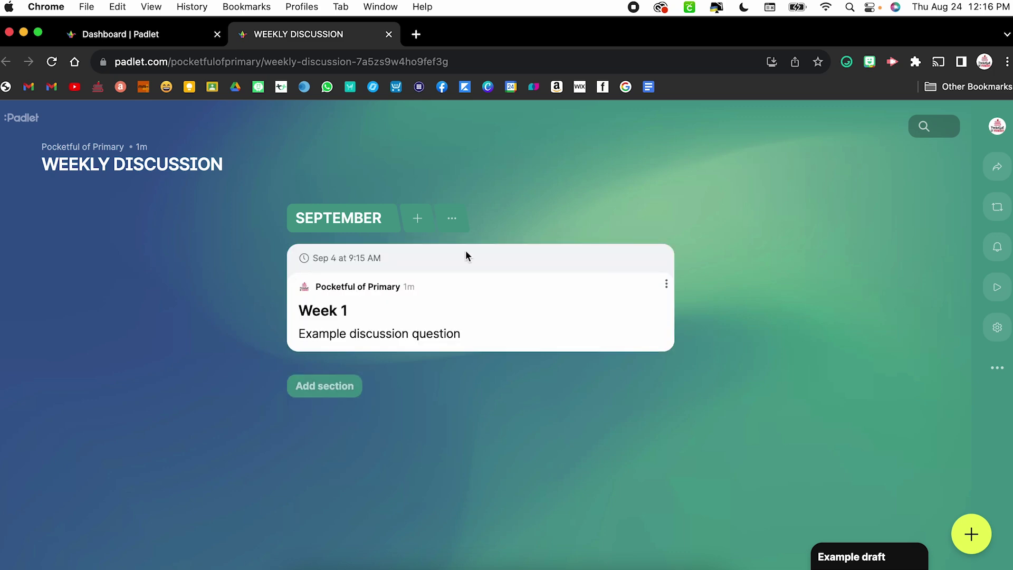
pyautogui.click(861, 562)
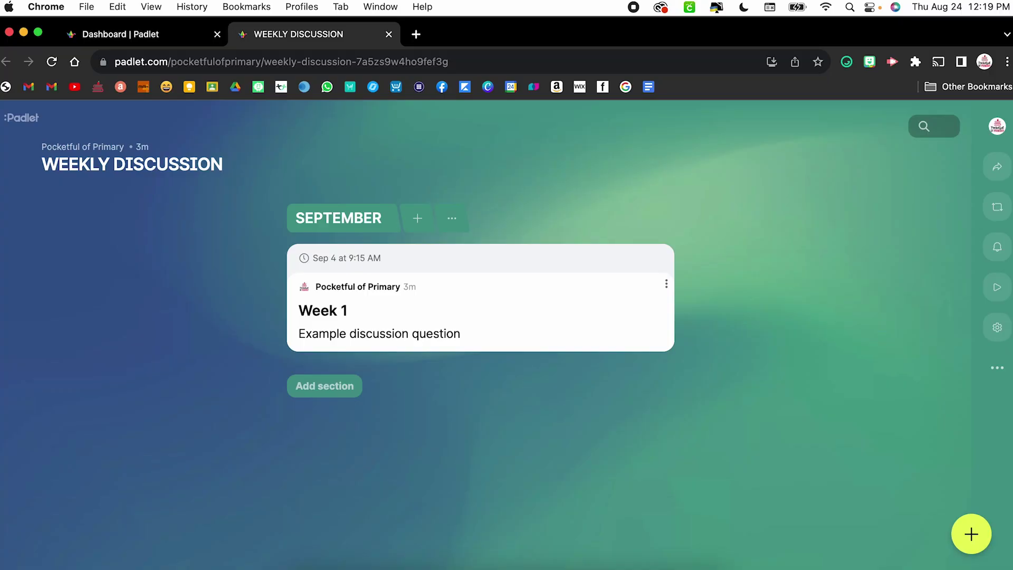
# Add a poll asking whether pineapple belongs on pizza, with three answer choices, to a new post
pyautogui.click(970, 535)
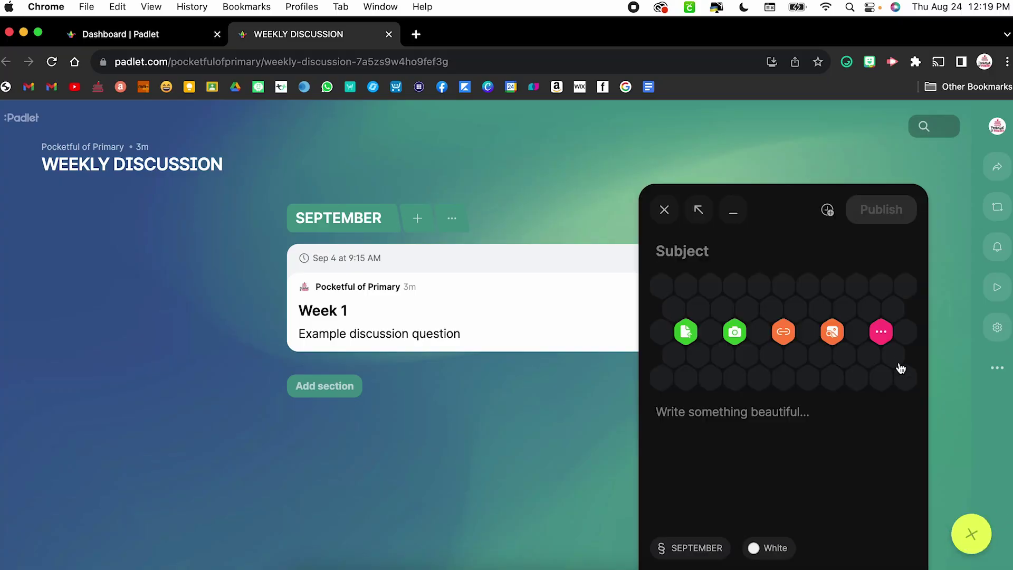
pyautogui.click(880, 332)
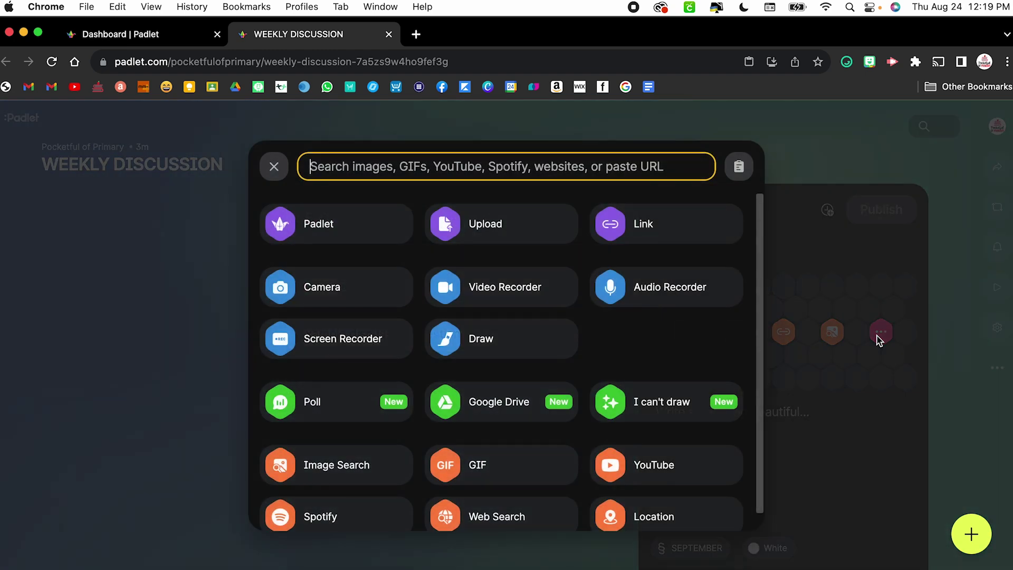
pyautogui.click(332, 405)
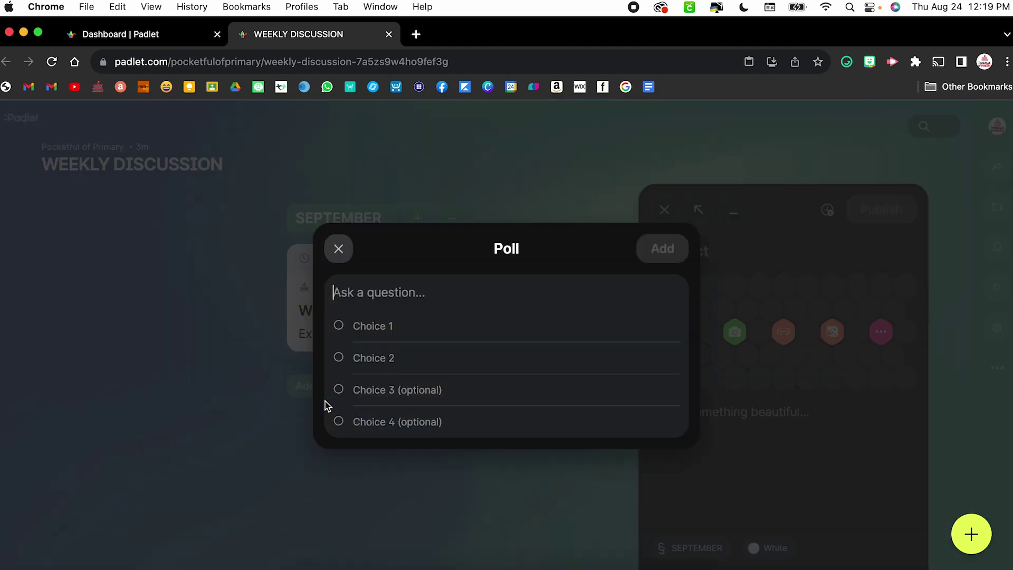
pyautogui.write('D')
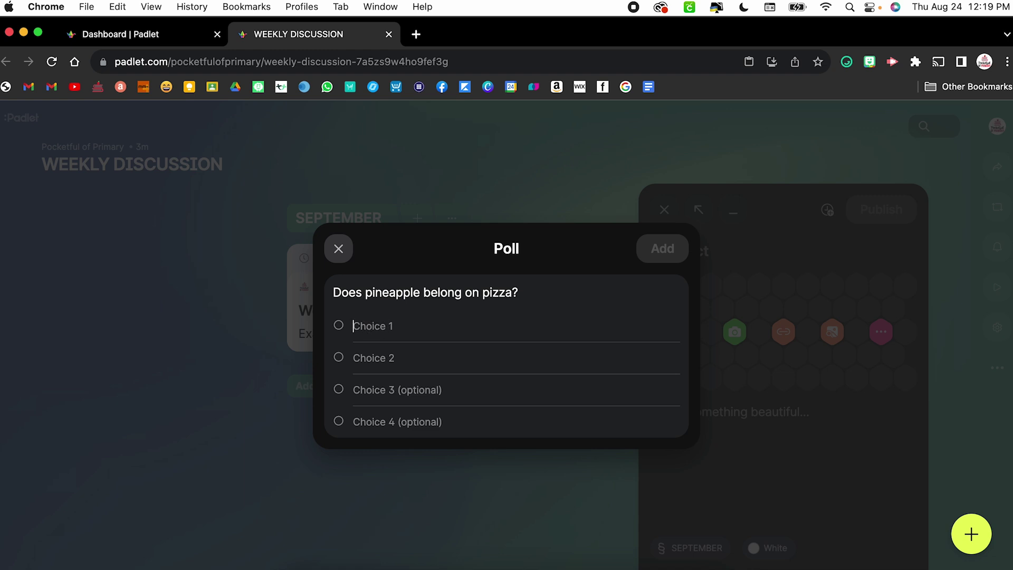
pyautogui.write('Of cM<ay')
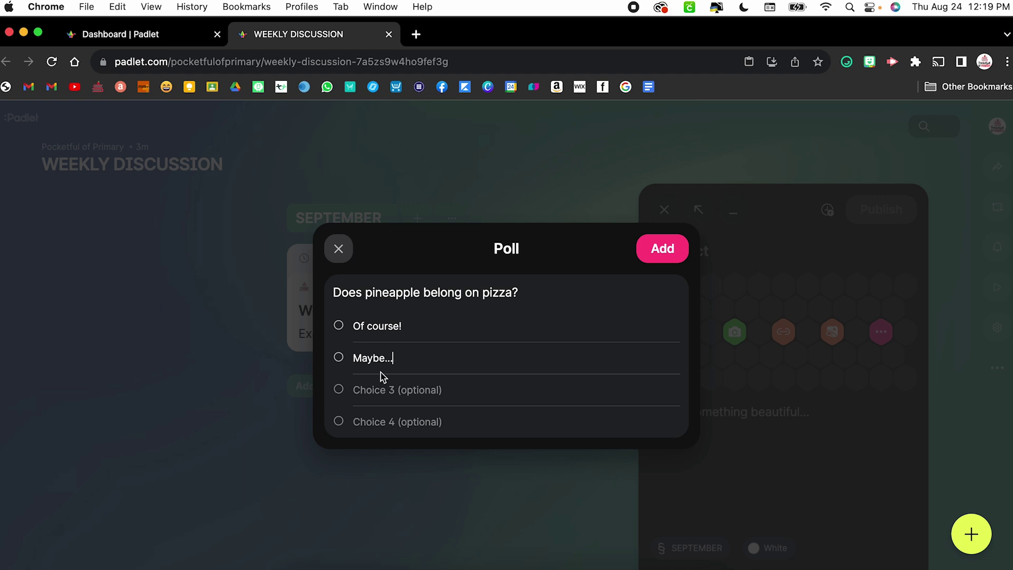
pyautogui.write('Absolutely not!')
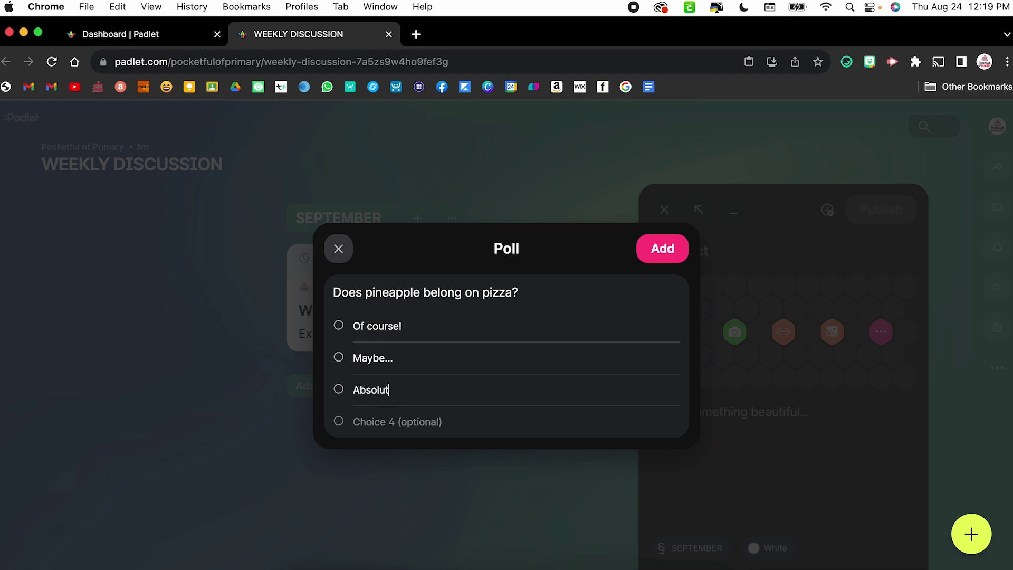
pyautogui.click(661, 247)
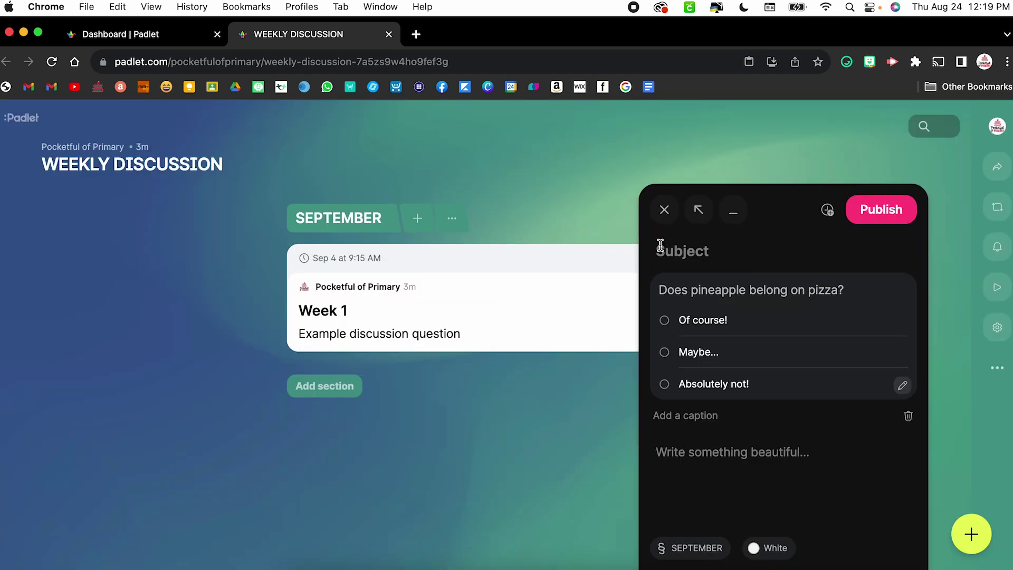
# Title the poll post 'LET ME KNOW YOUR THOUGHTS!' and publish it
pyautogui.click(689, 246)
pyautogui.write('LET ME KNOW ')
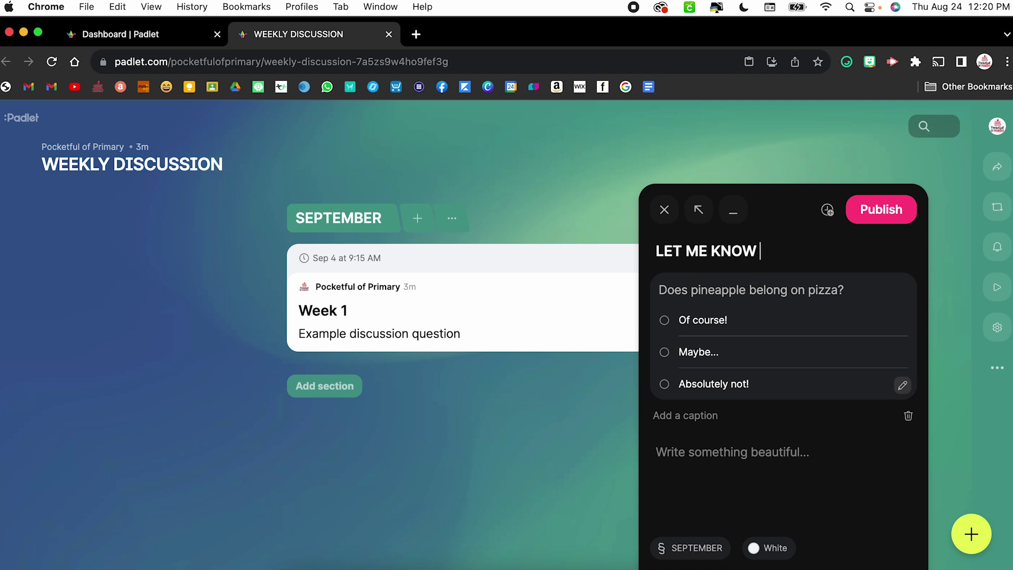
pyautogui.write('YOUR THOUGHTS!')
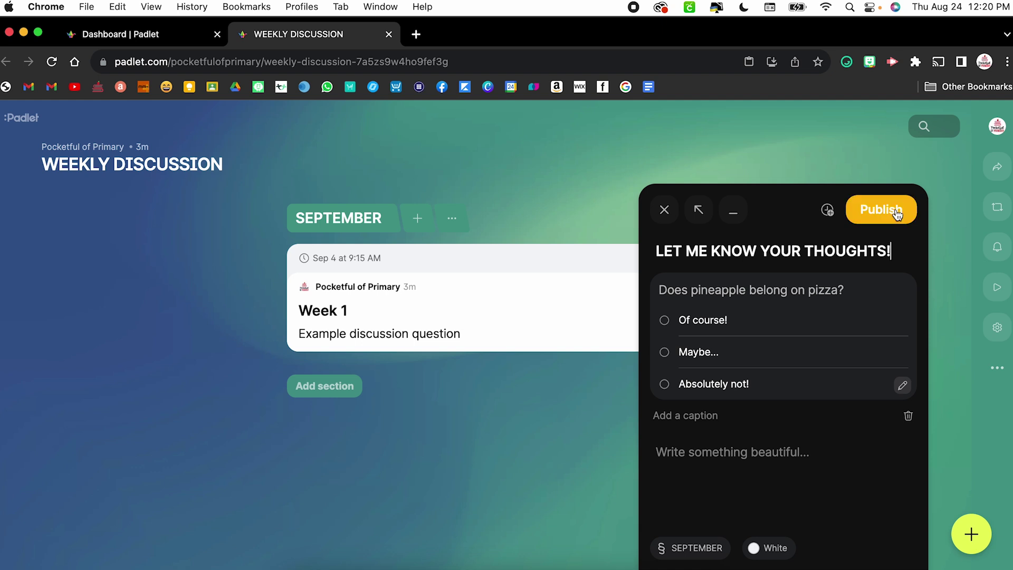
pyautogui.click(881, 209)
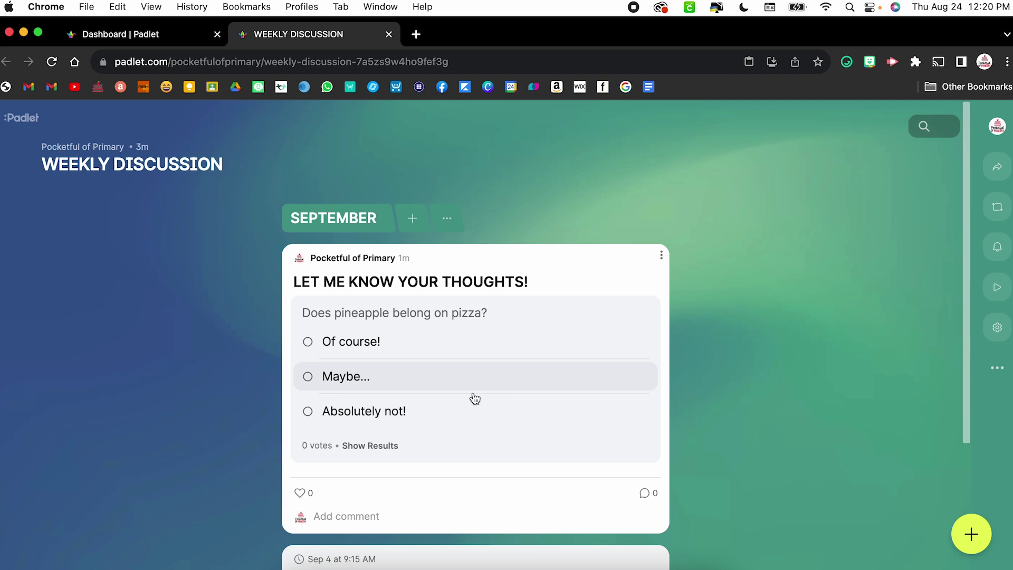
pyautogui.click(369, 446)
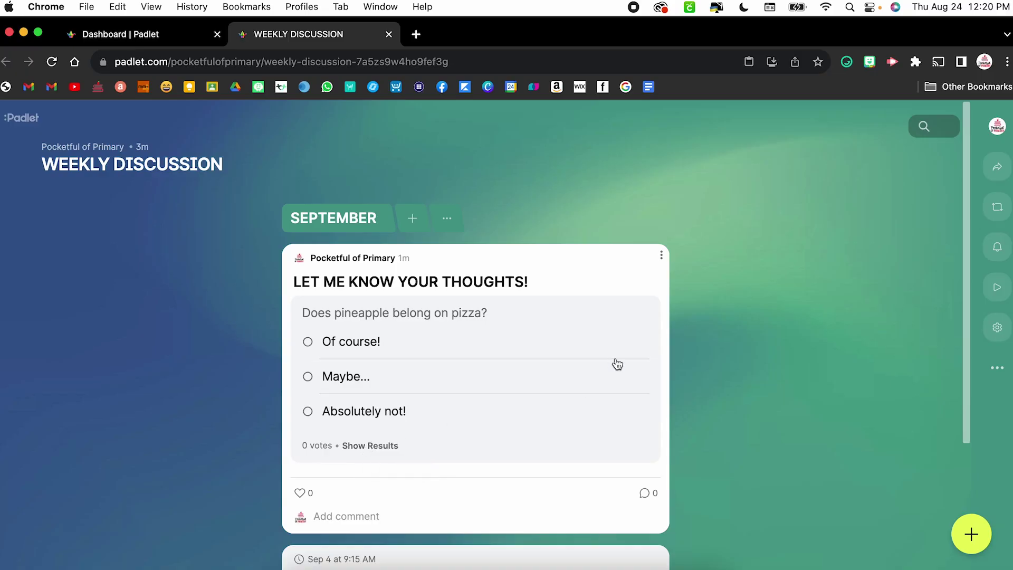
pyautogui.click(661, 257)
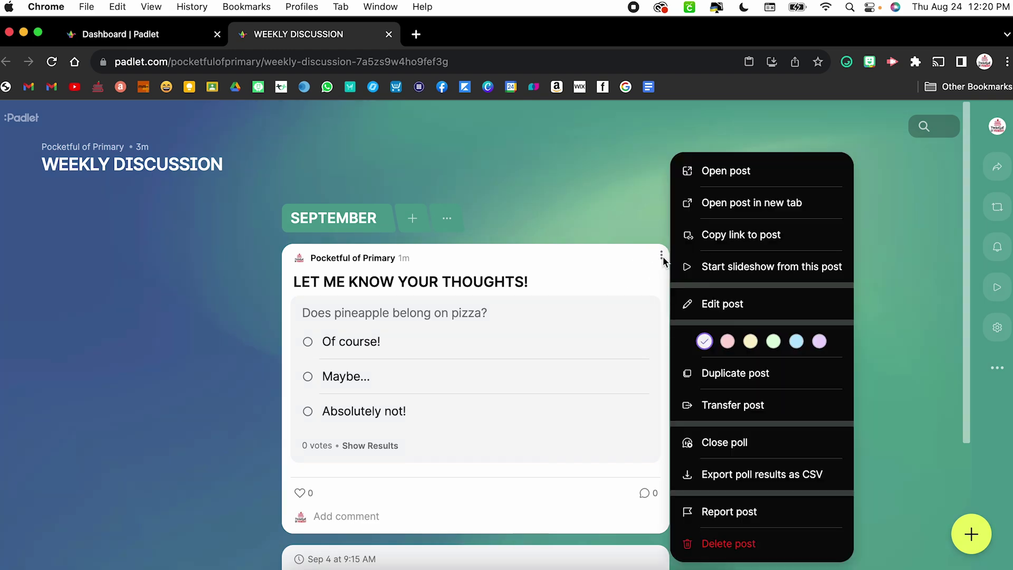
pyautogui.click(732, 448)
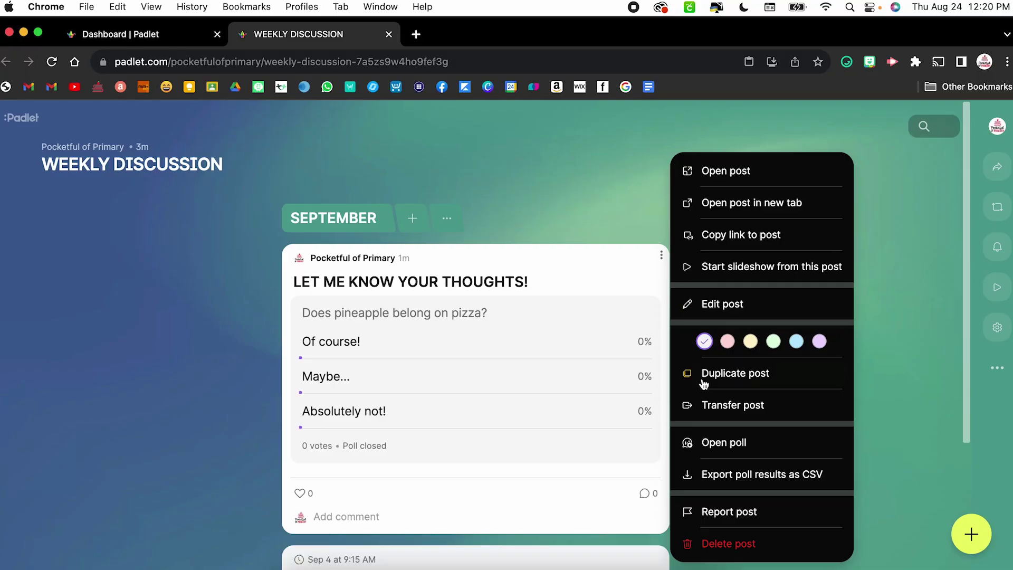
pyautogui.click(714, 448)
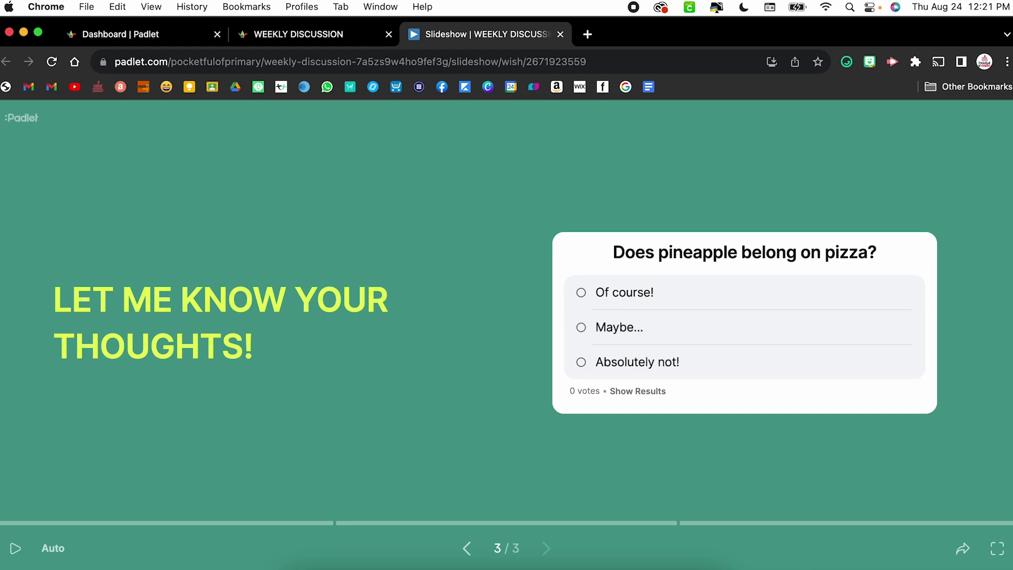
# Show the sharing options from the poll slideshow
pyautogui.click(963, 549)
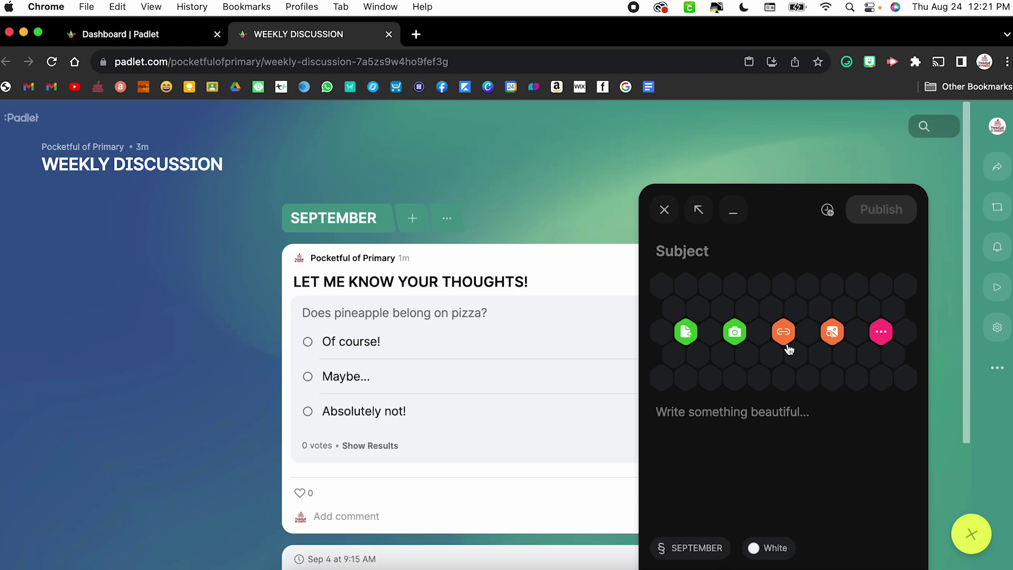
pyautogui.write('Example post')
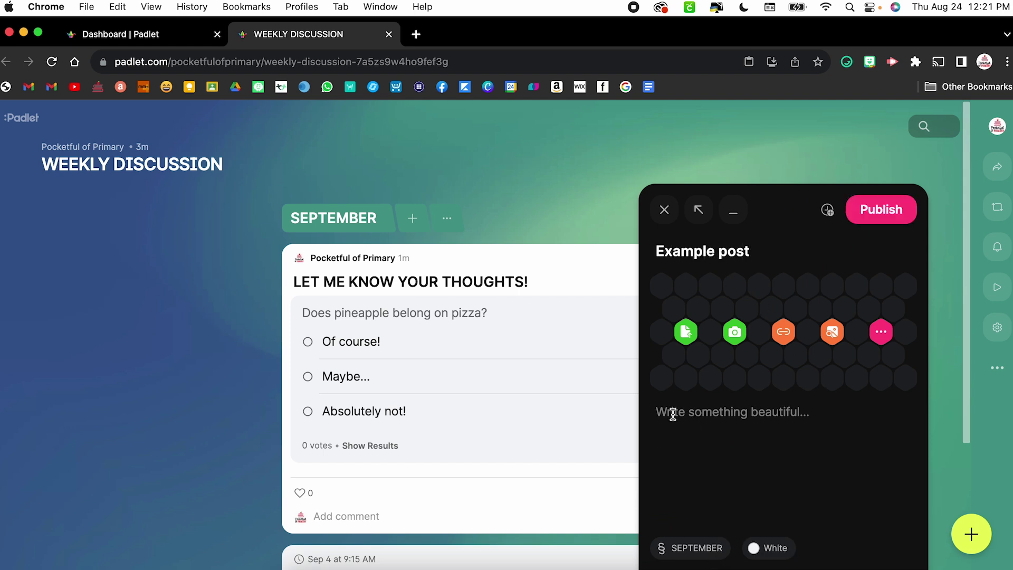
pyautogui.click(673, 414)
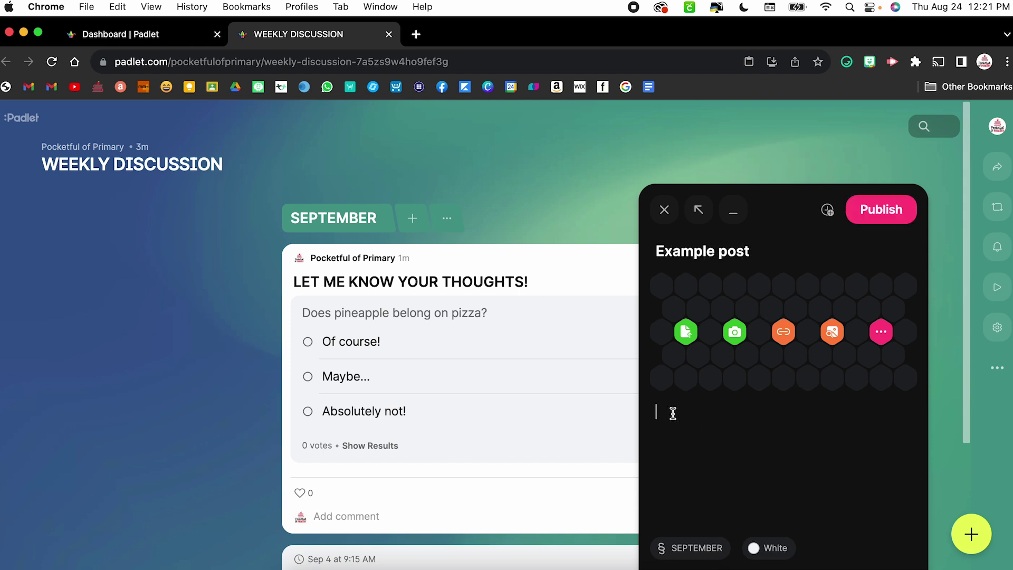
pyautogui.write('@th')
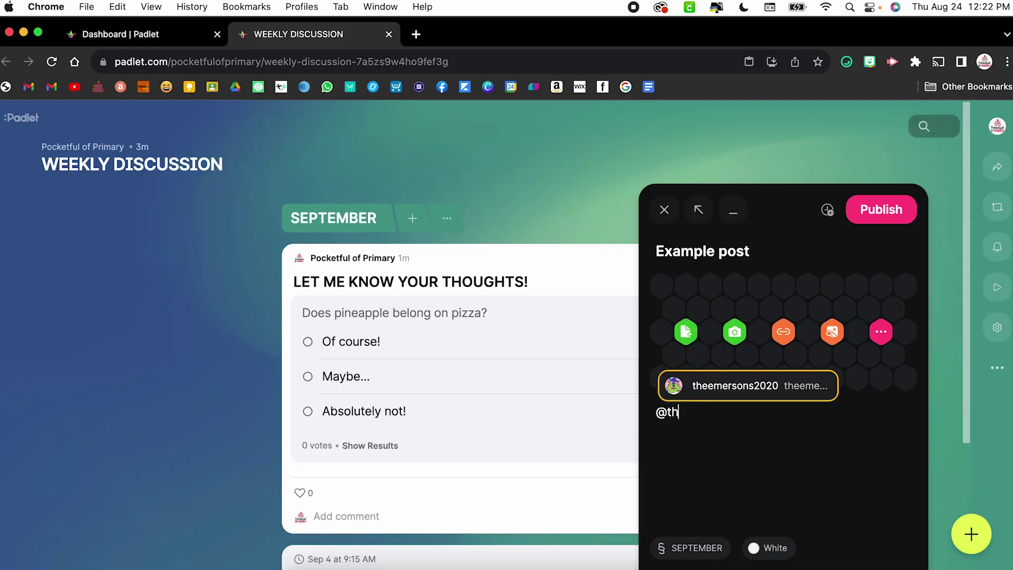
pyautogui.click(738, 396)
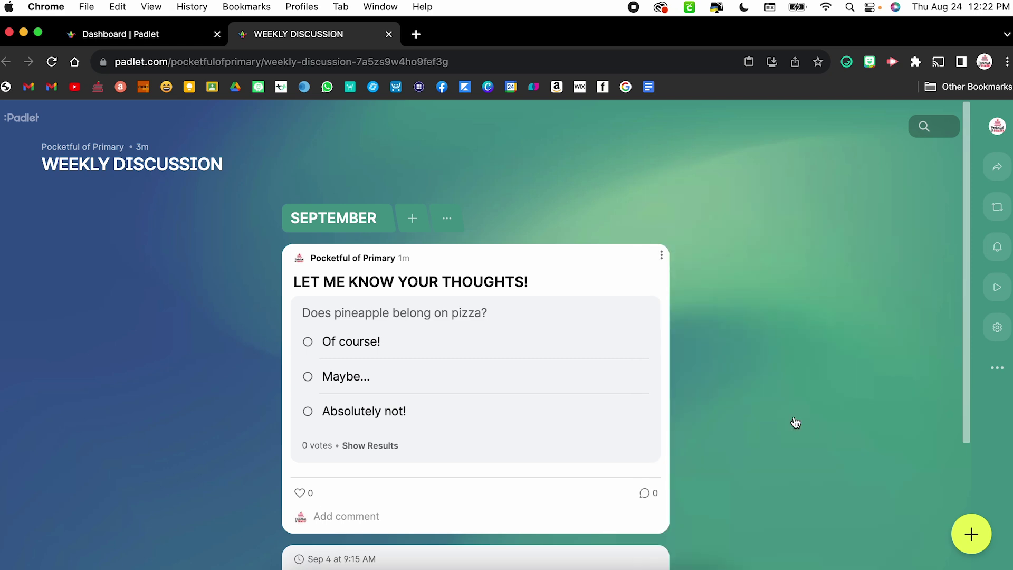
# Show the WEEKLY DISCUSSION Share panel with its invited member and Secret privacy
pyautogui.click(999, 168)
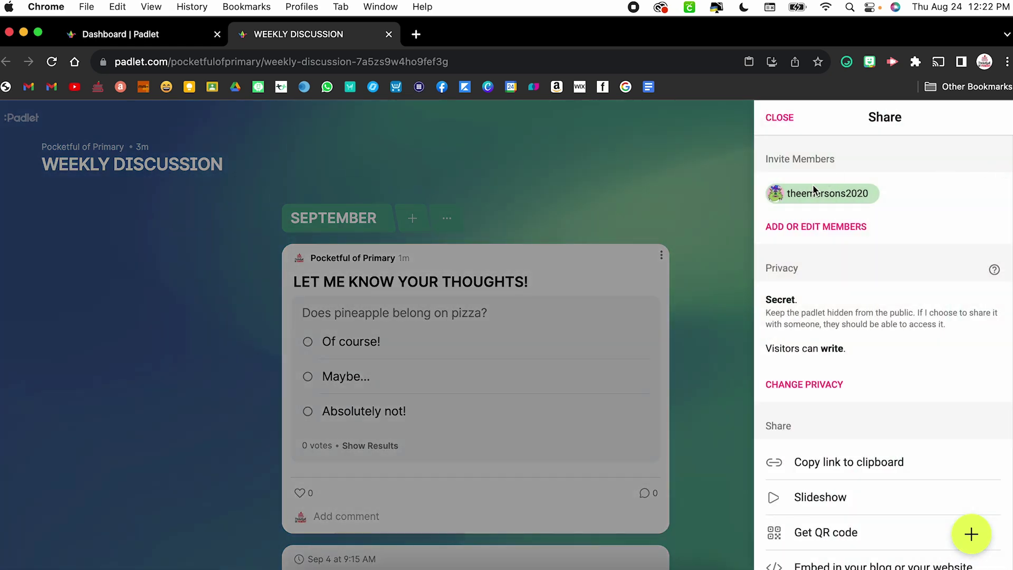